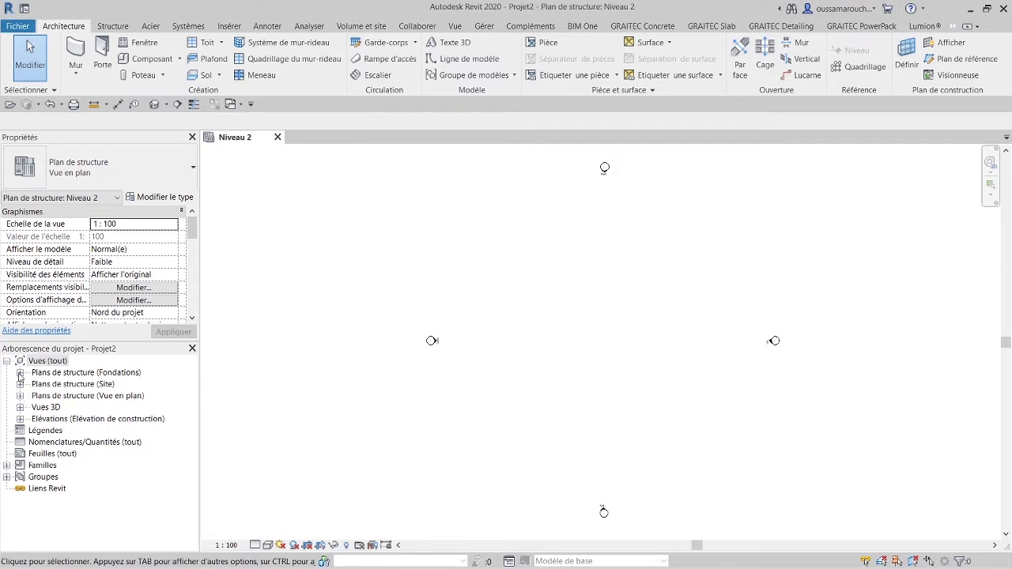
- Open the Fondations plan alone, closing Niveau 2, and begin placing isolated 1800 x 1200 x 450mm footings
click(20, 373)
double_click(75, 385)
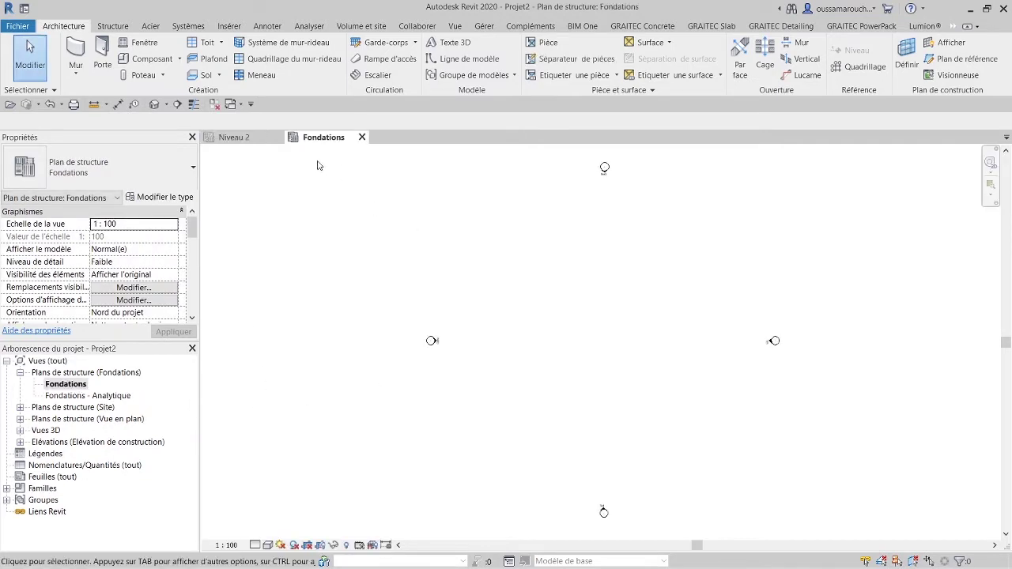
click(253, 137)
click(282, 138)
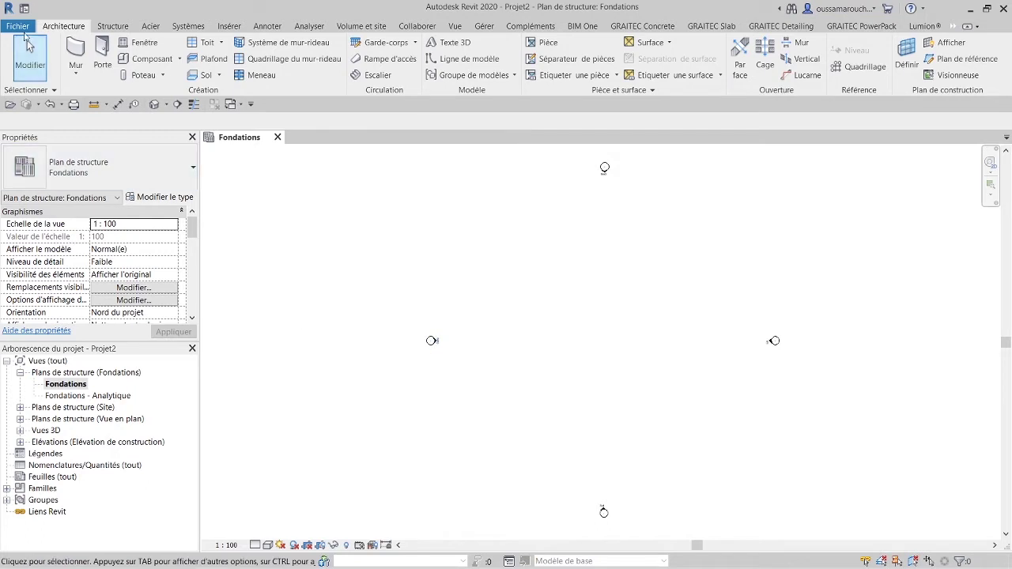
click(113, 26)
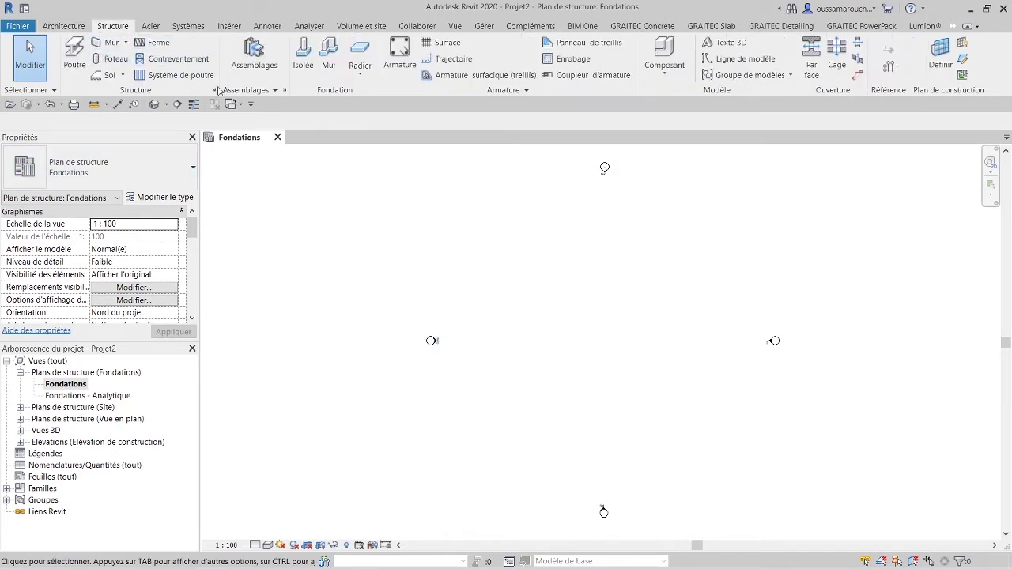
click(303, 62)
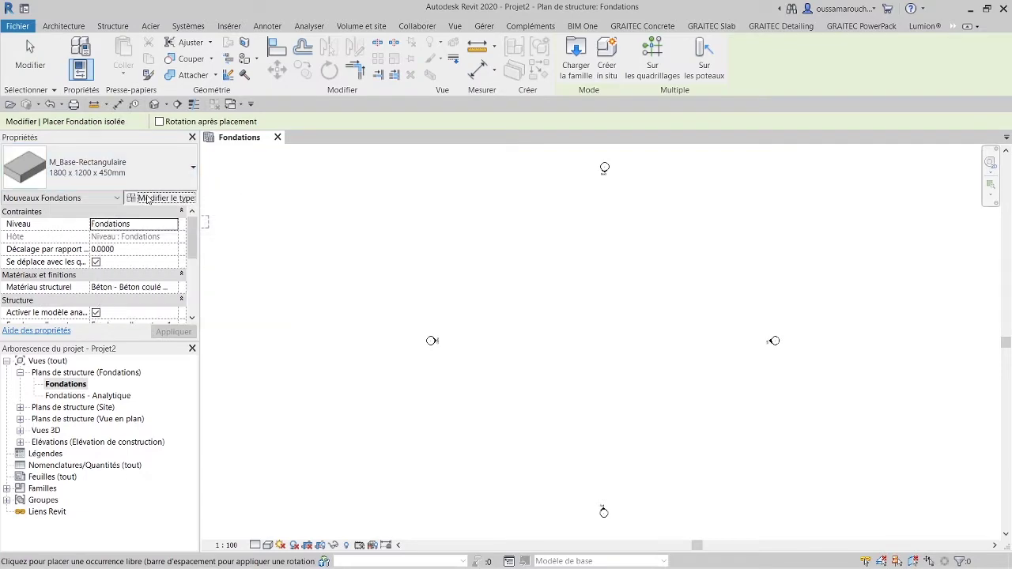
- Rename the 1800 x 1200 x 450mm footing type to S1
click(174, 198)
click(967, 238)
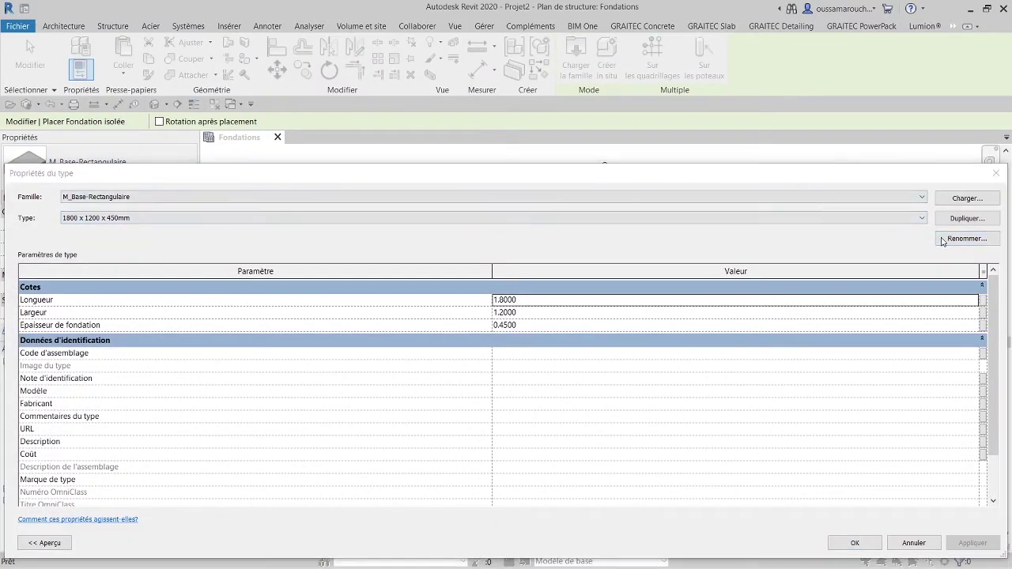
text(S1)
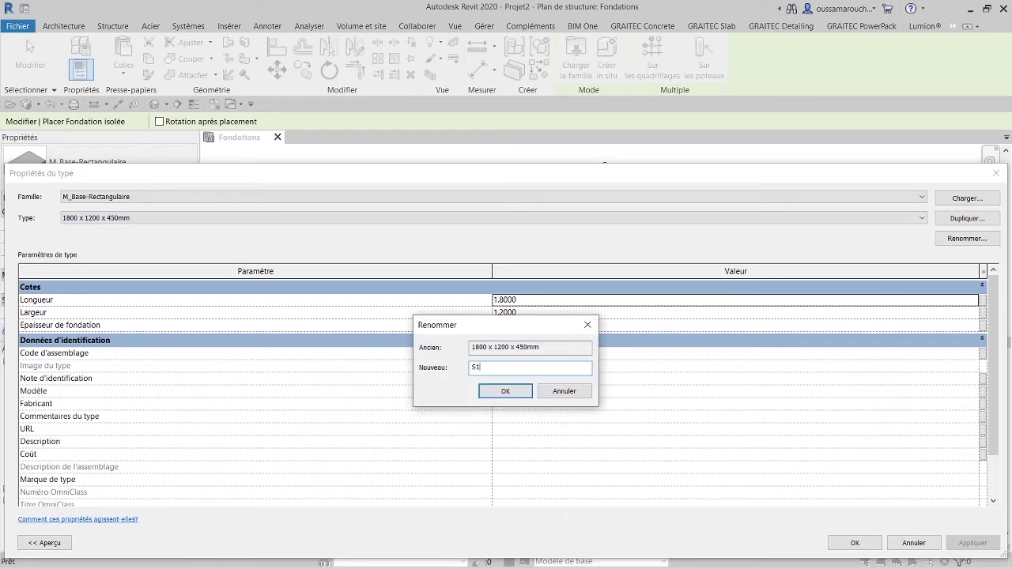
key(Return)
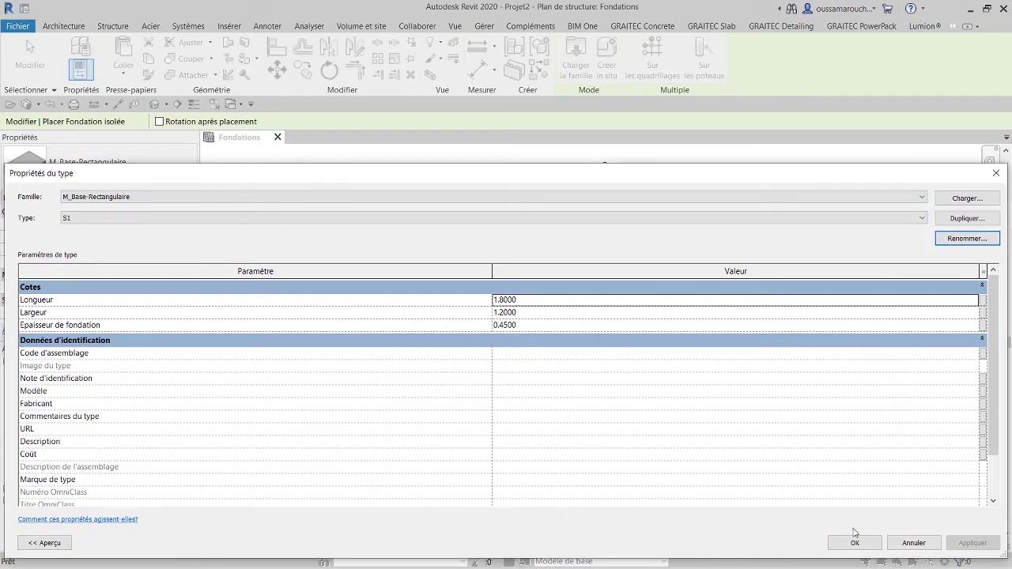
click(854, 542)
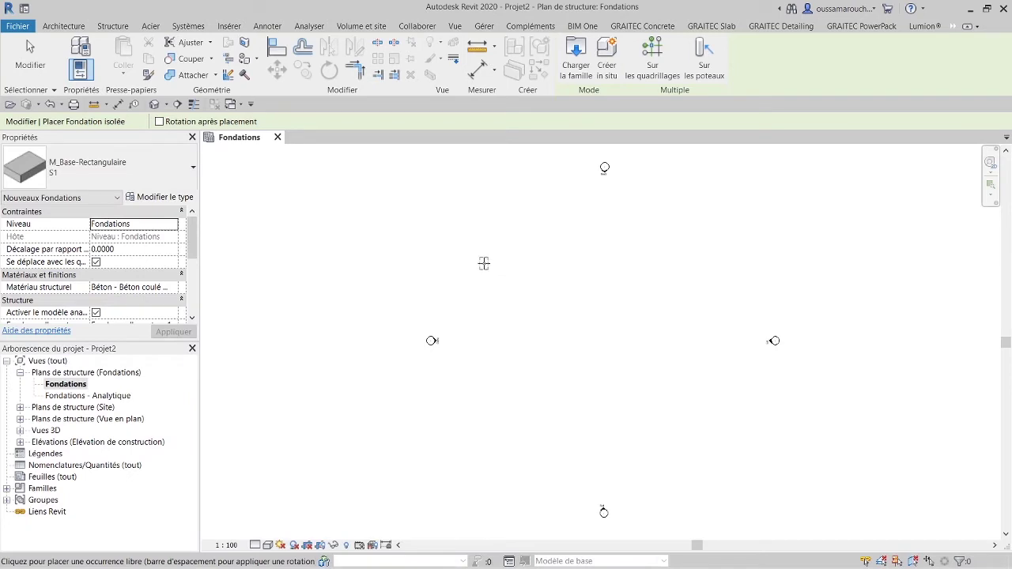
- Place three S1 footings in a horizontal row in the plan
click(484, 263)
click(559, 263)
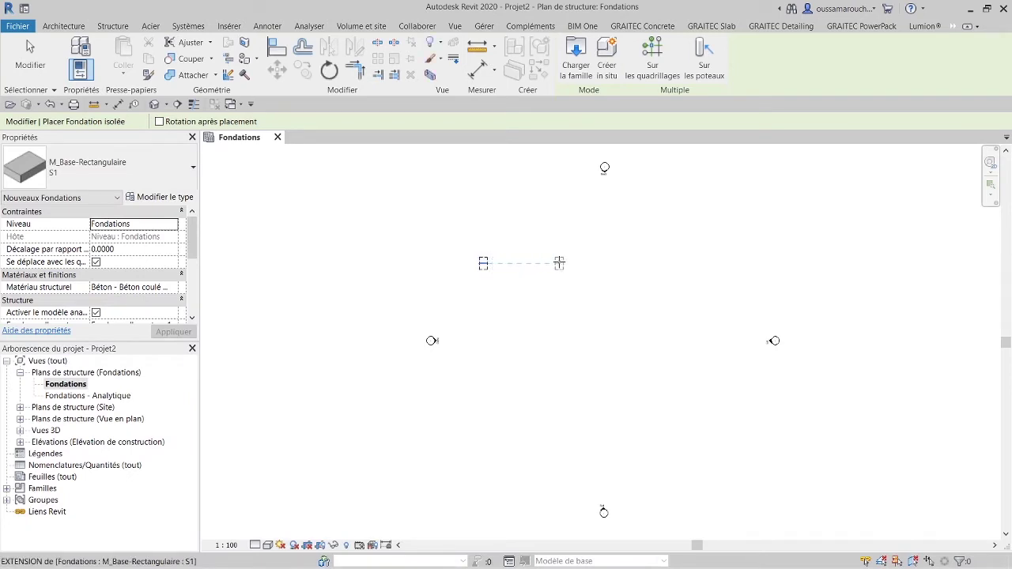
click(632, 264)
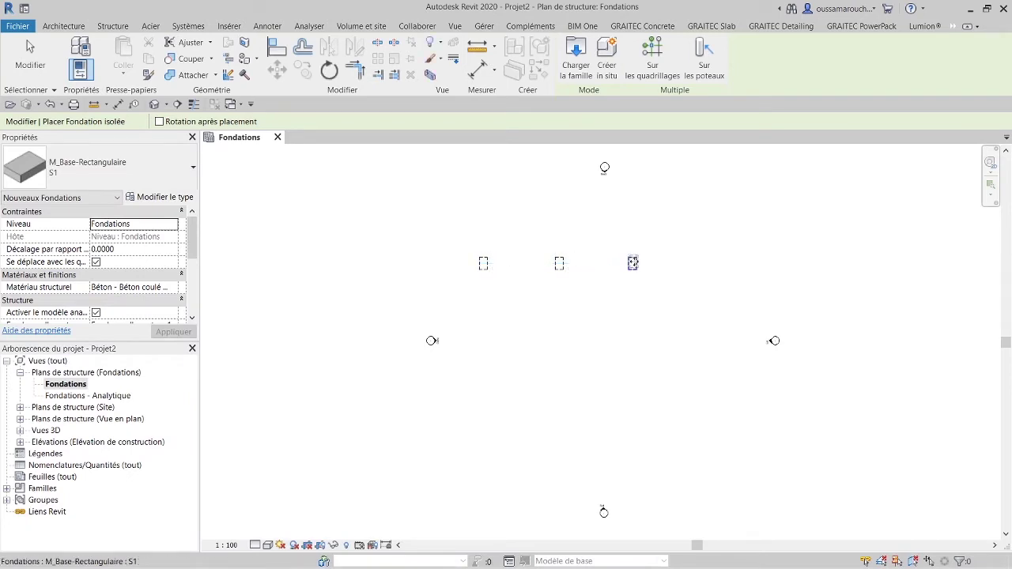
click(156, 182)
- Select the 2400 x 1800 x 450mm footing type and rename it S2
click(122, 244)
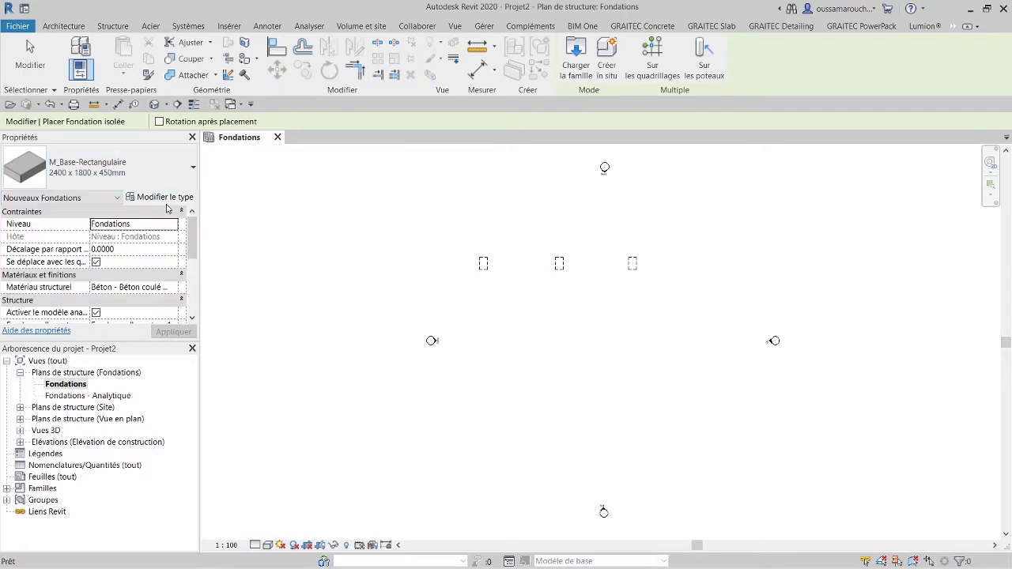
click(162, 198)
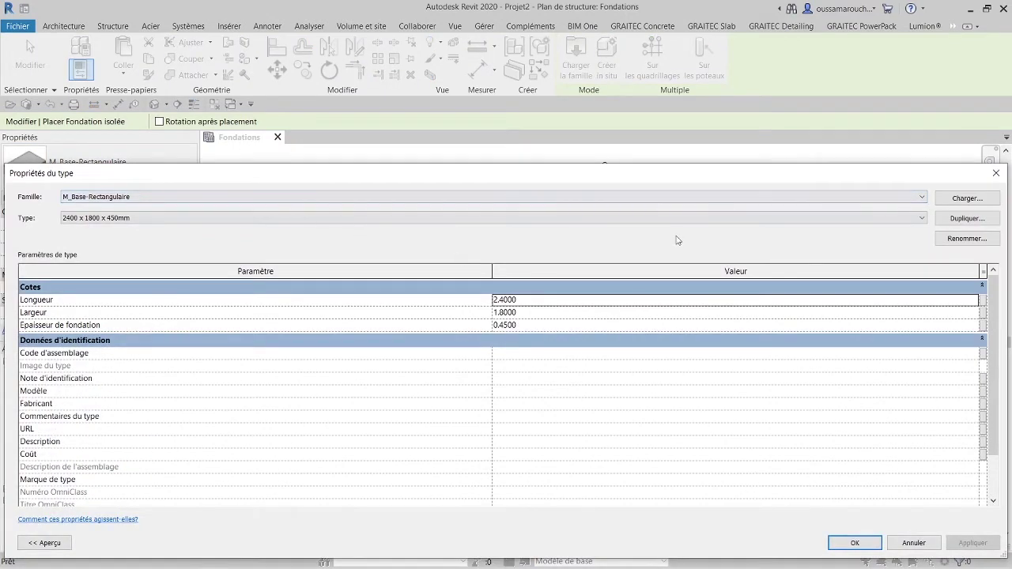
click(967, 238)
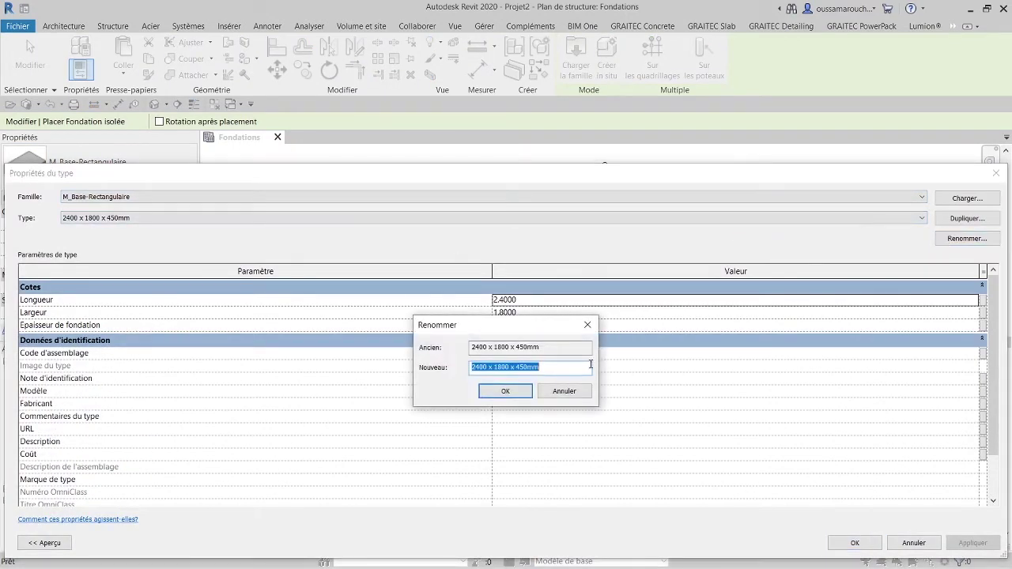
text(S2)
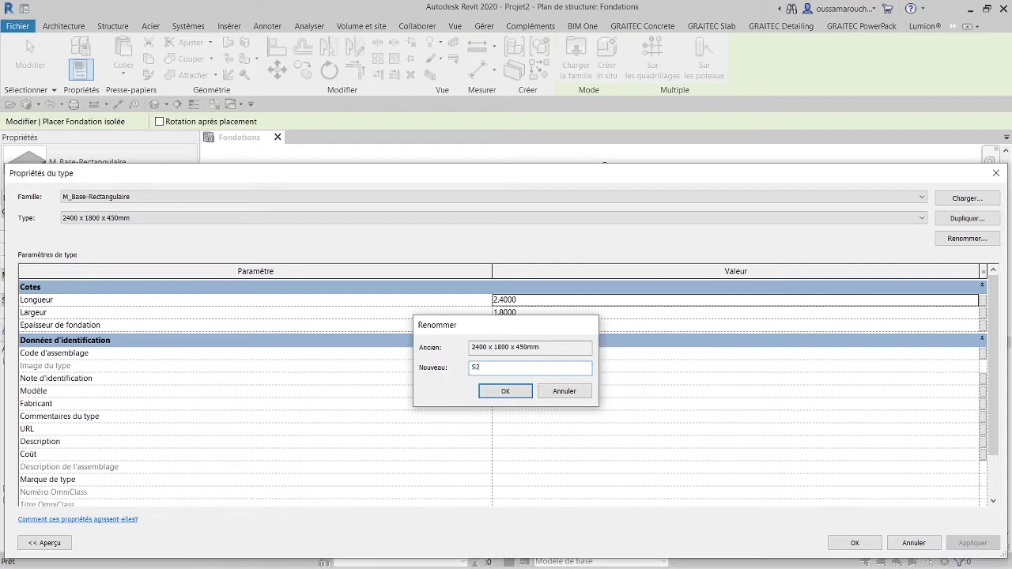
key(Return)
click(855, 542)
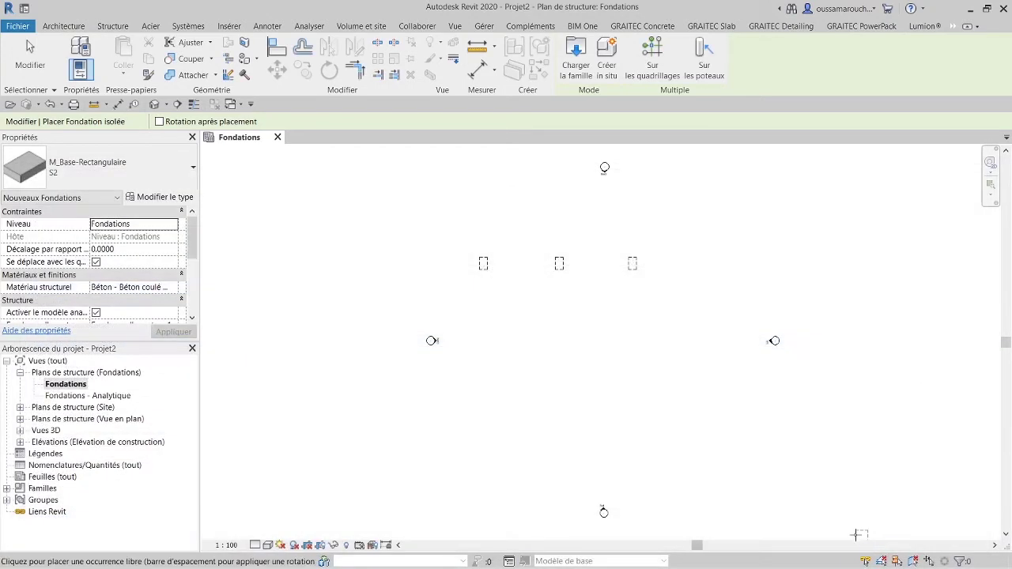
- Place two S2 footings below the S1 row and finish placement
click(518, 309)
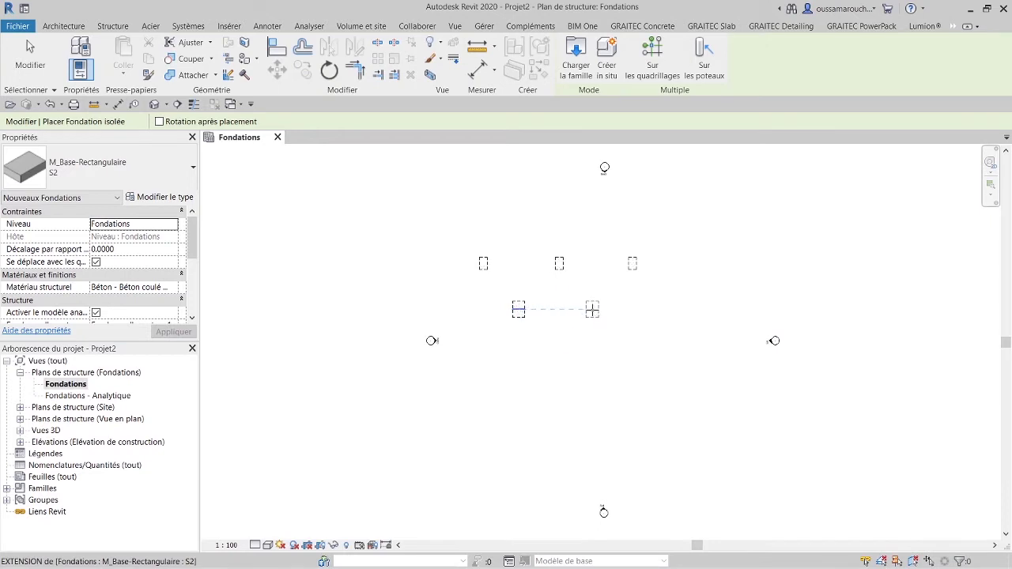
click(595, 309)
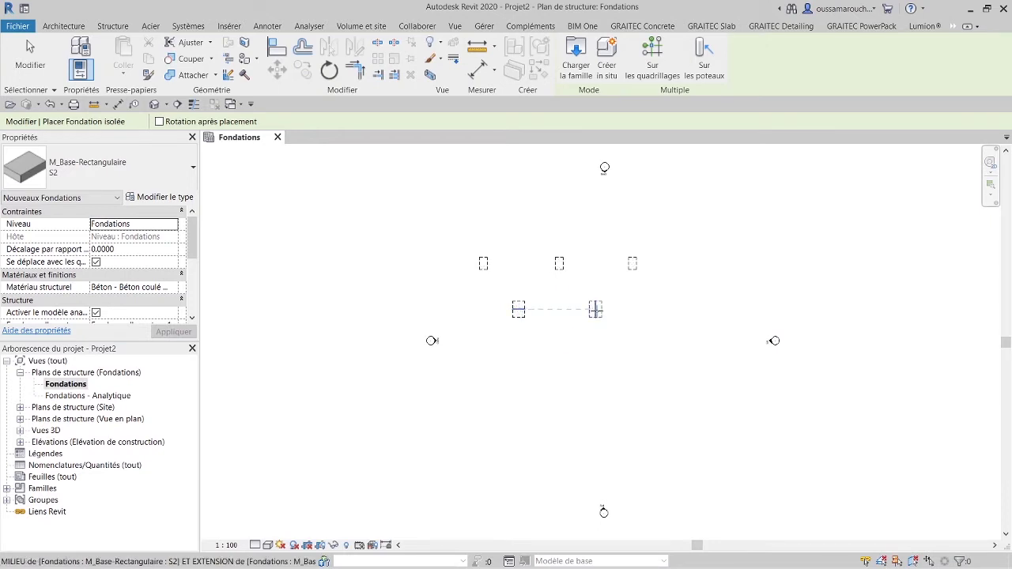
key(Escape)
key(Escape)
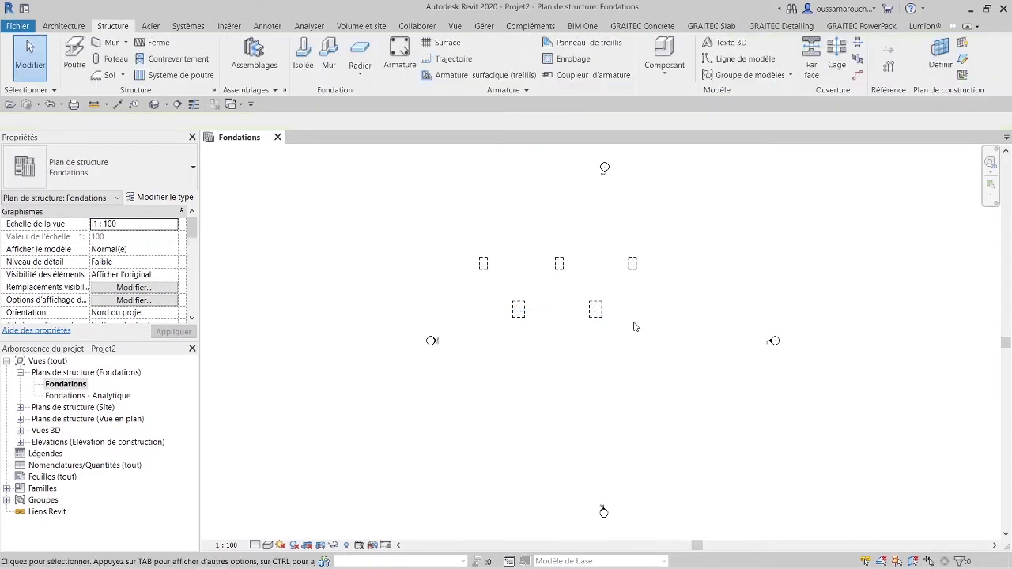
- Tag all untagged footings with Etiquettes de fondations, labelling them S1 and S2
click(267, 25)
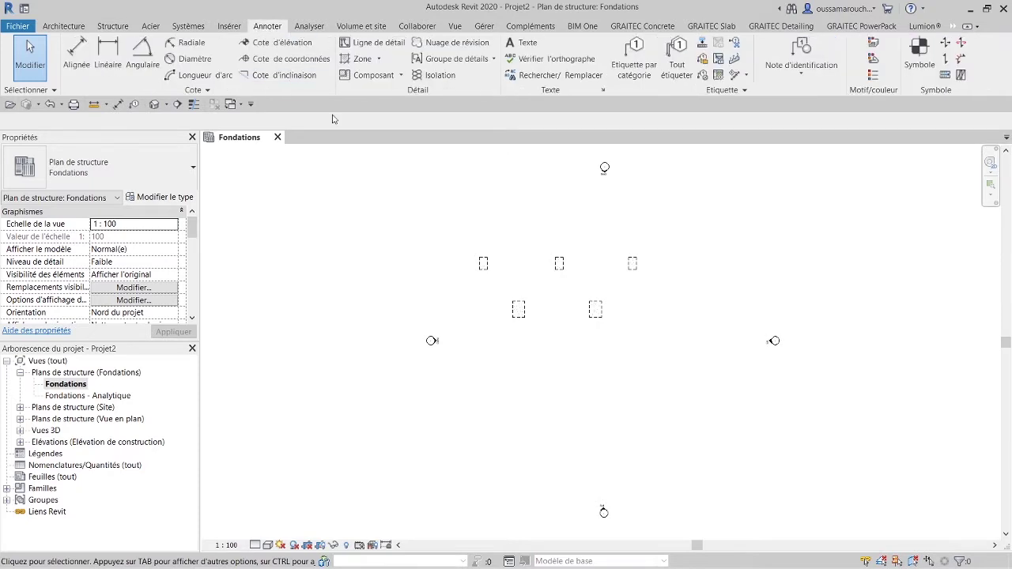
click(115, 29)
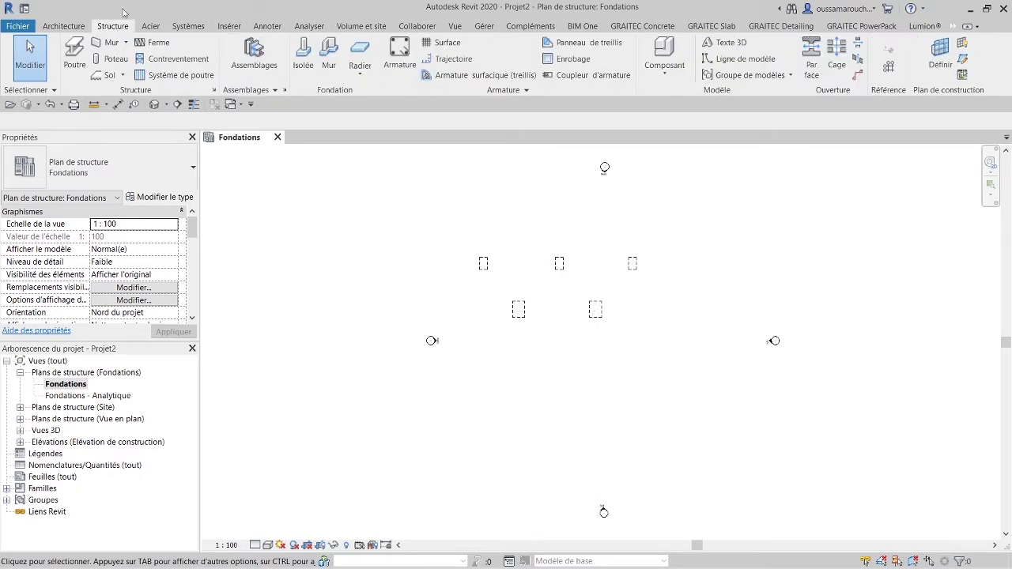
click(268, 25)
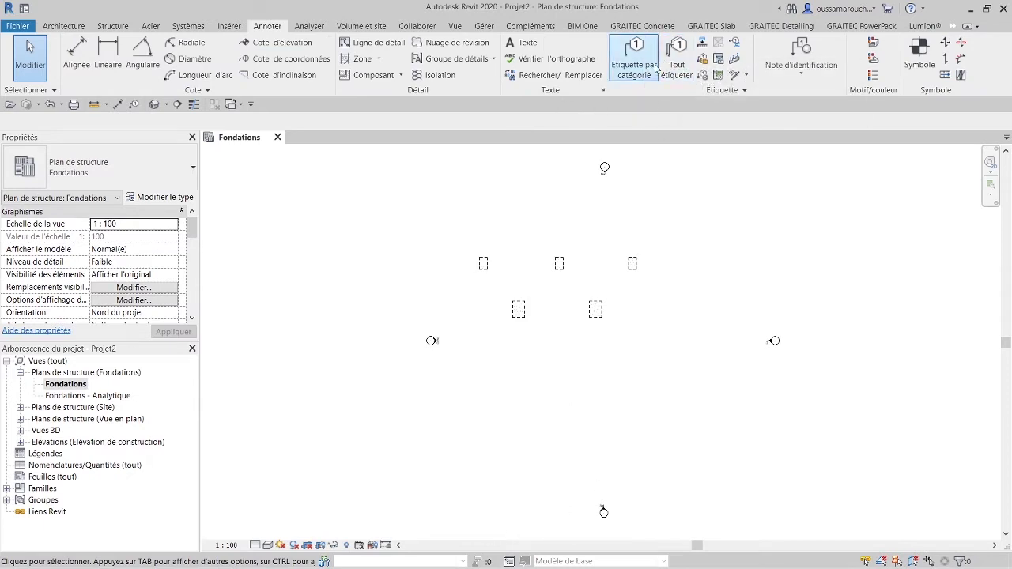
click(685, 69)
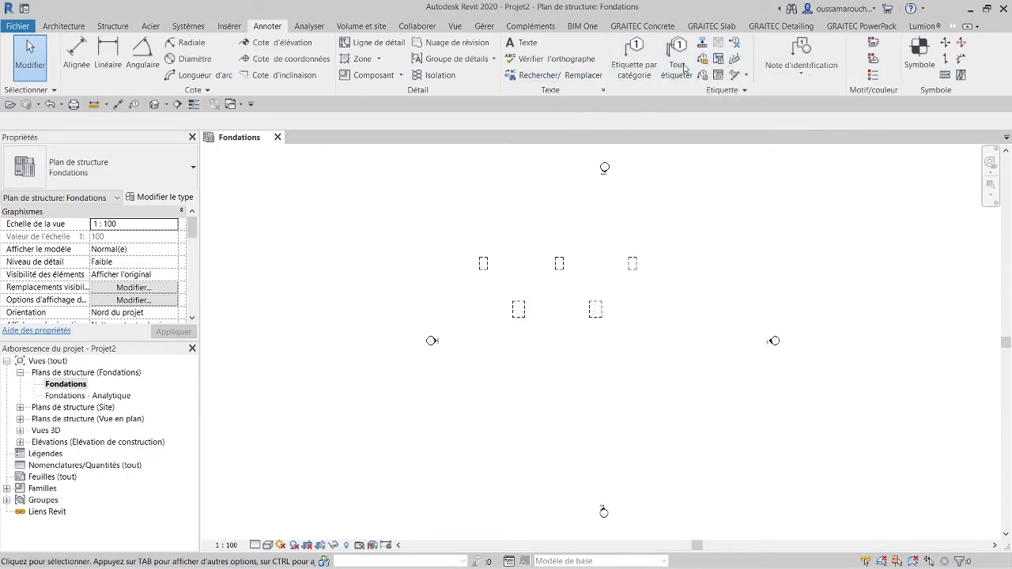
click(677, 68)
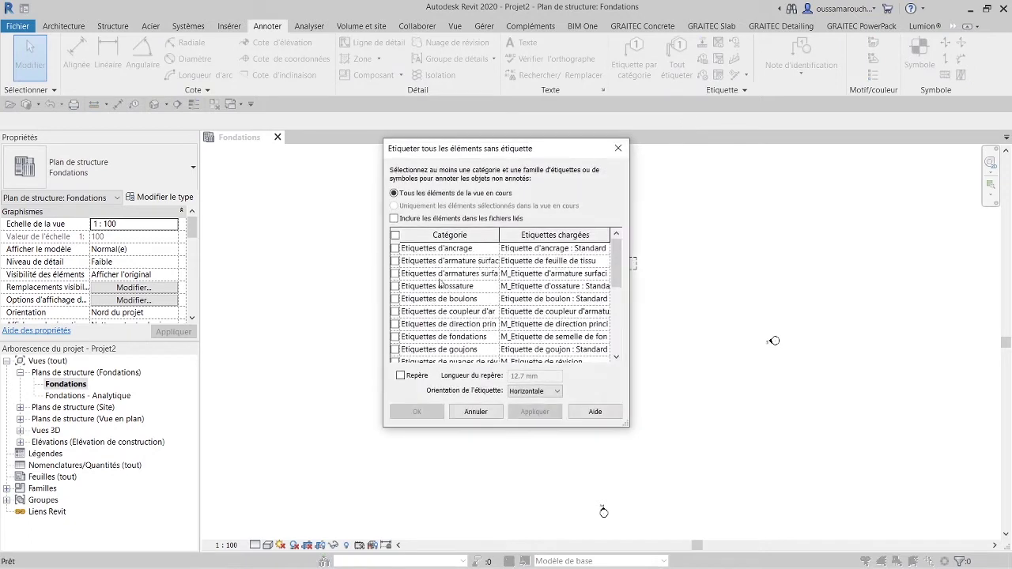
scroll(433, 319, down, 3)
scroll(434, 318, down, 1)
scroll(435, 317, up, 1)
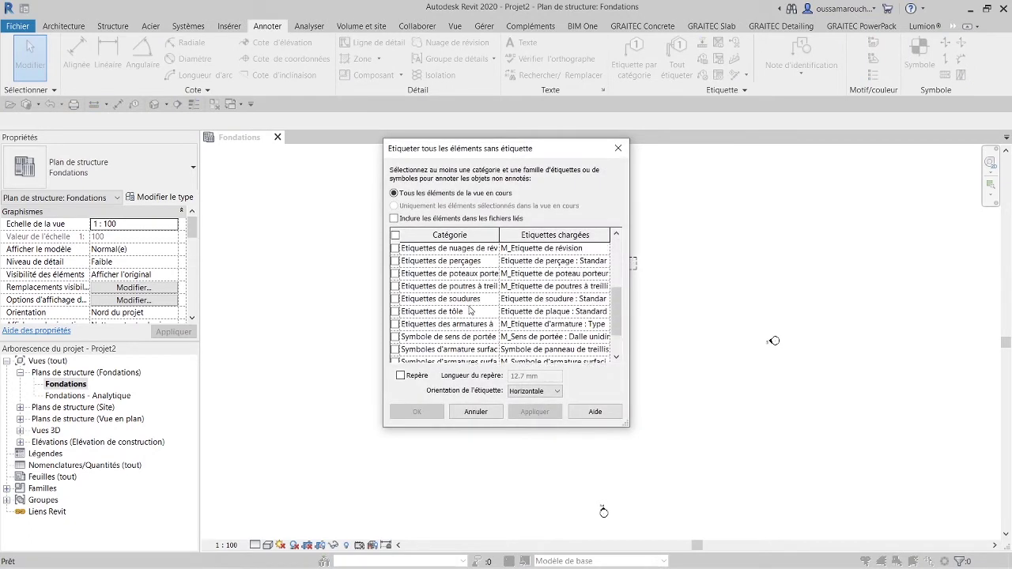
scroll(479, 321, up, 1)
scroll(468, 321, up, 1)
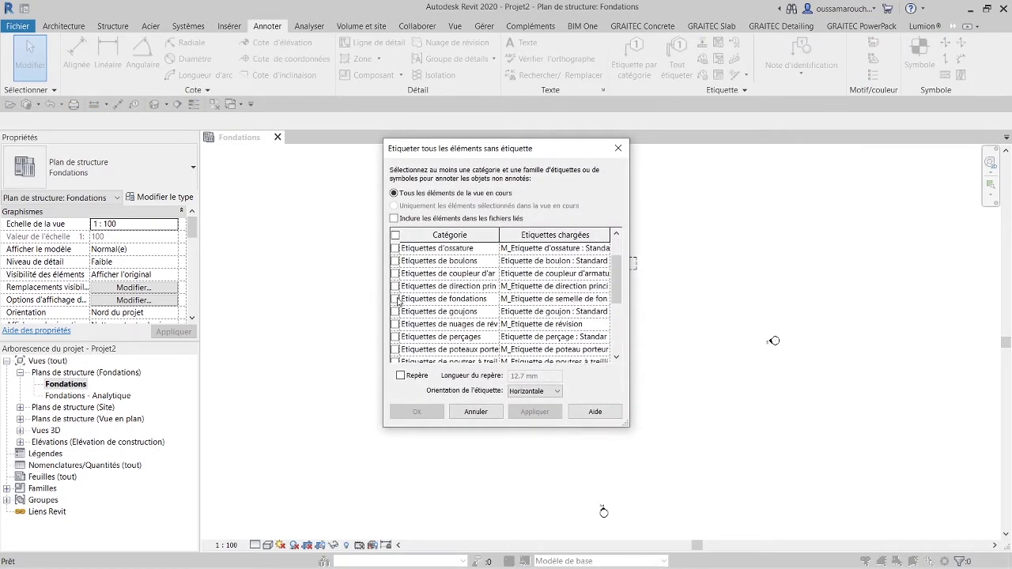
click(395, 299)
click(416, 411)
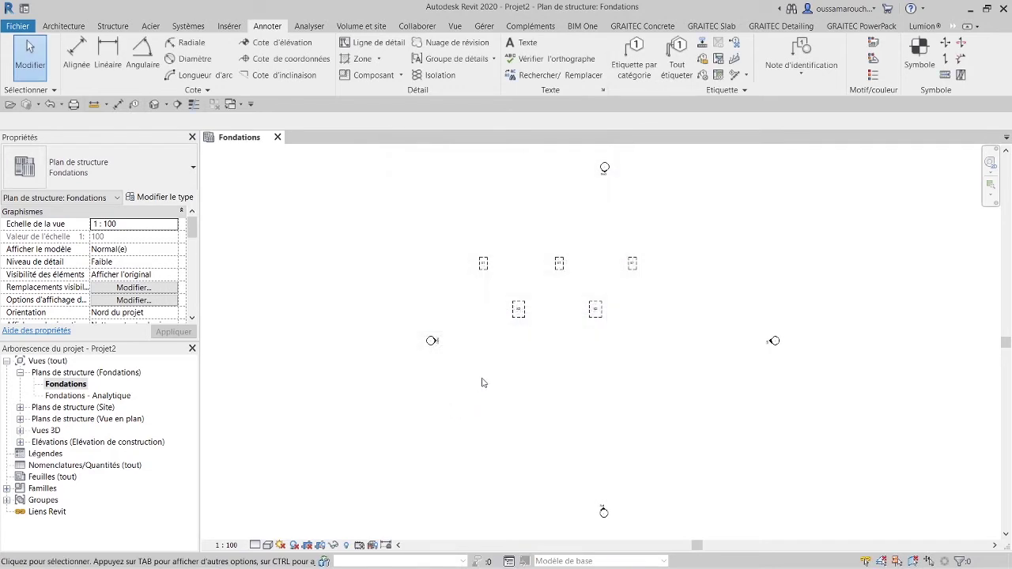
scroll(482, 383, up, 2)
- Show the footings in the 3D view with the Réaliste visual style, orbited to a front view
scroll(548, 323, up, 2)
middle_drag(549, 323, 450, 379)
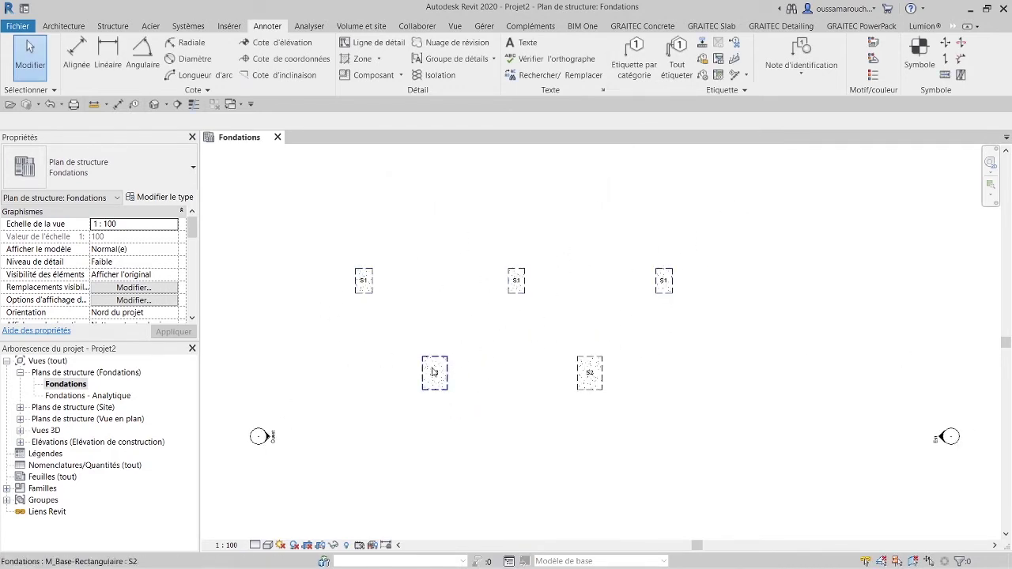
click(154, 104)
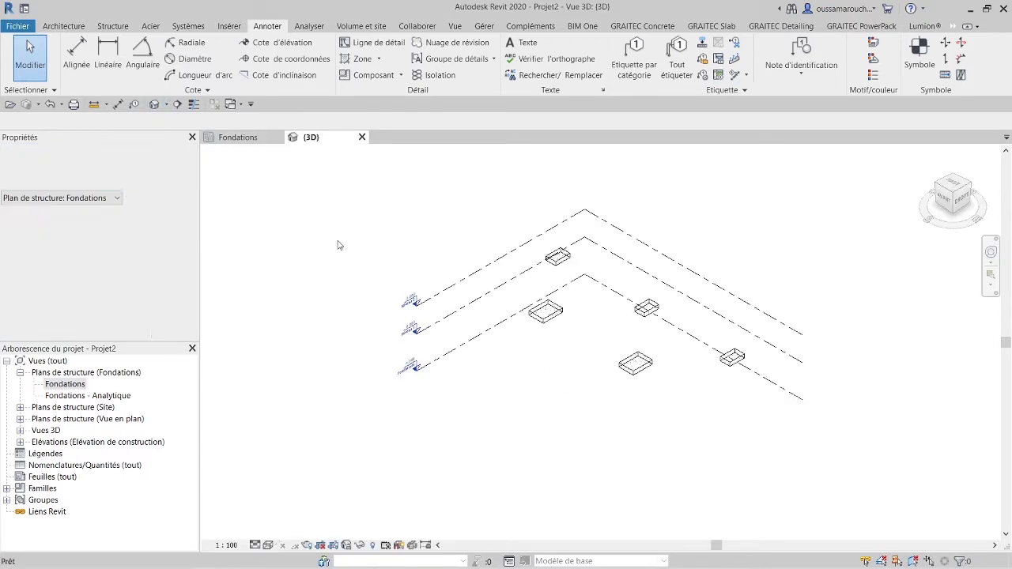
scroll(468, 287, down, 1)
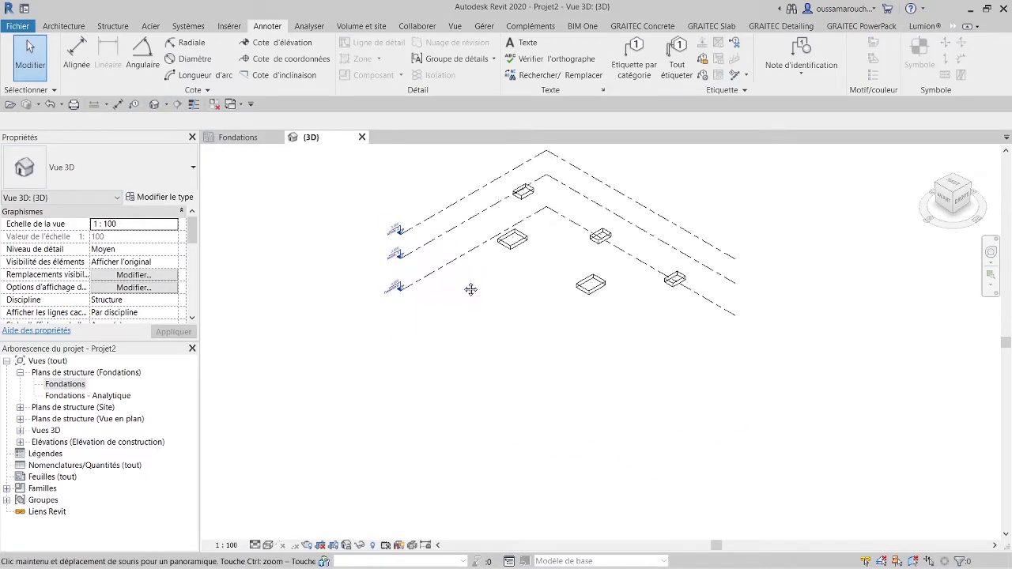
click(269, 545)
click(290, 519)
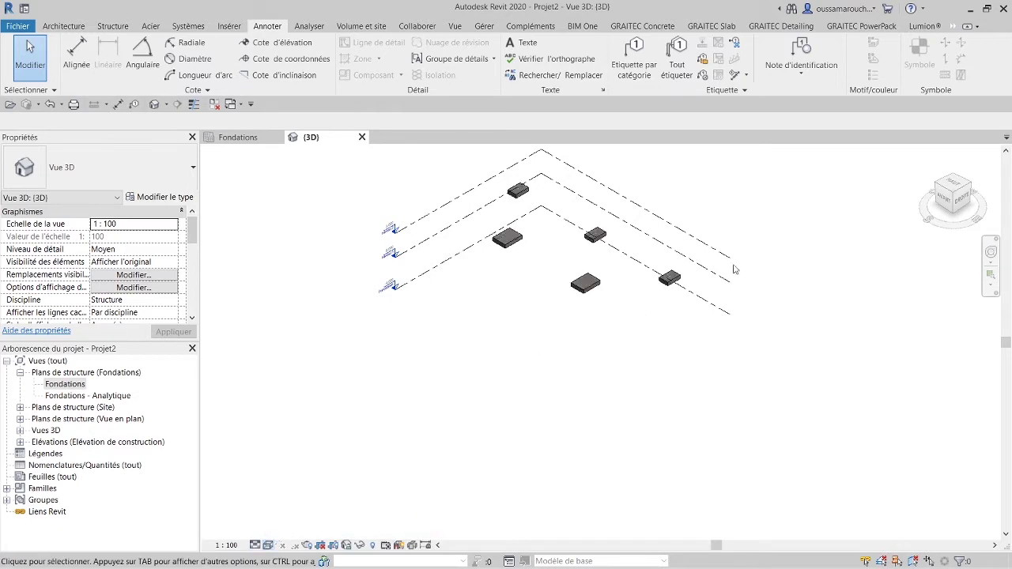
drag(949, 202, 943, 165)
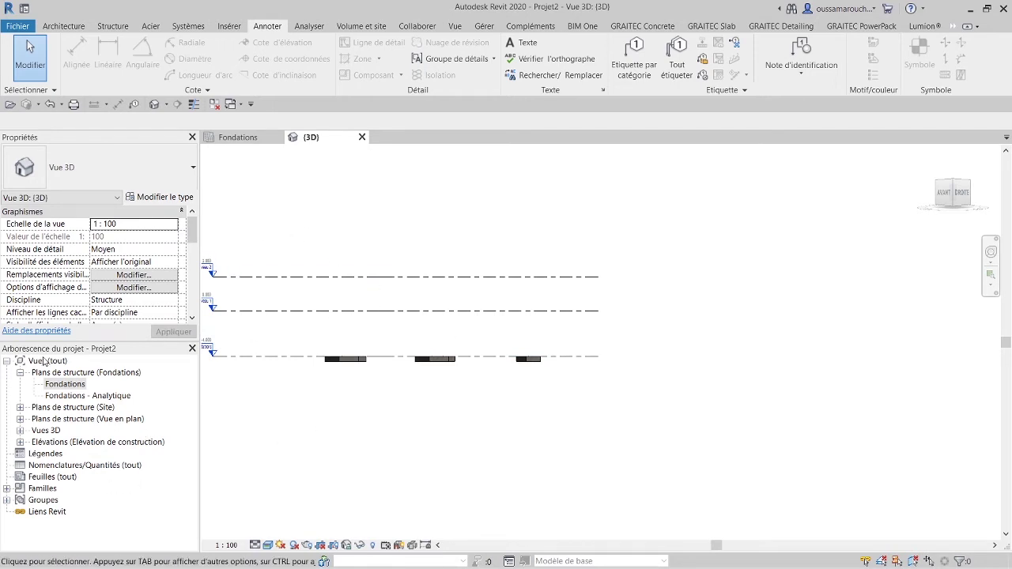
- Start a new Nomenclature/Quantités schedule from the Vue tab with the Fondations category
click(63, 468)
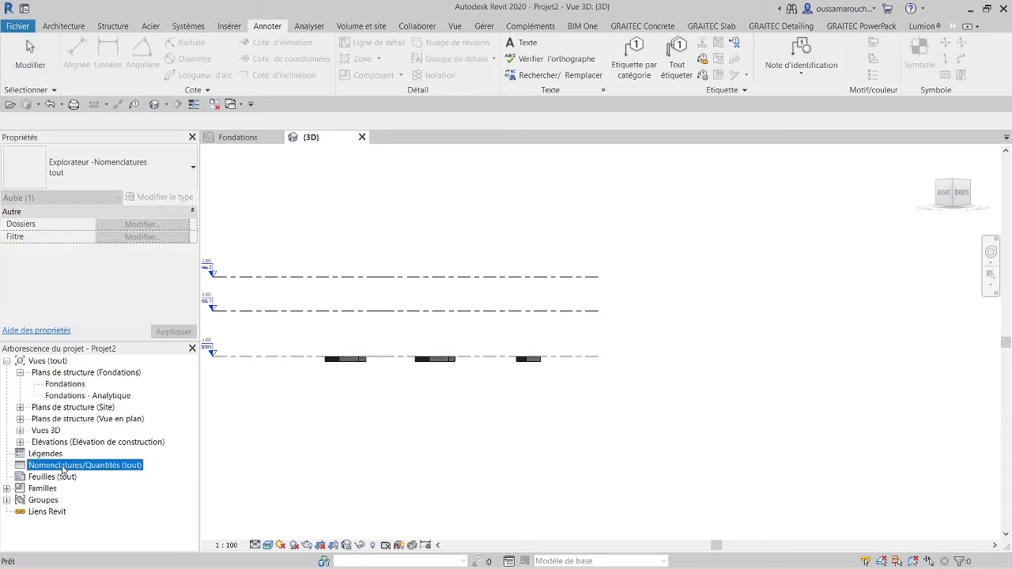
right_click(63, 469)
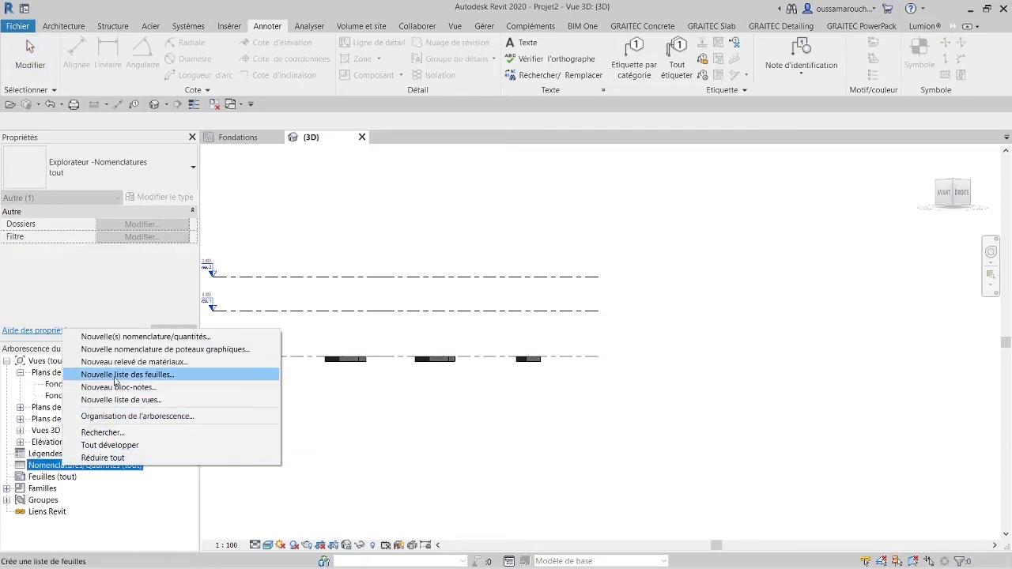
click(404, 417)
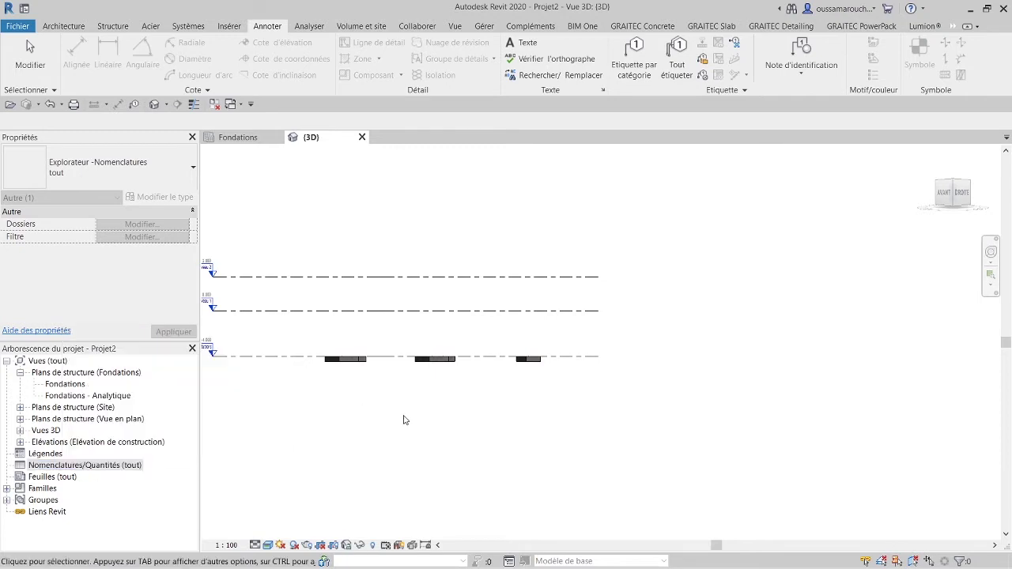
click(457, 27)
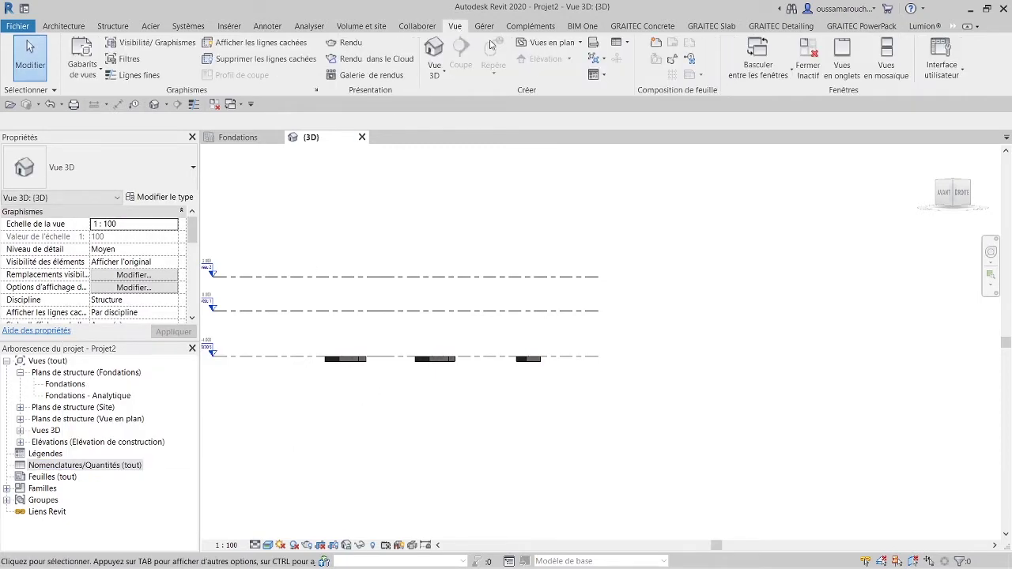
click(621, 46)
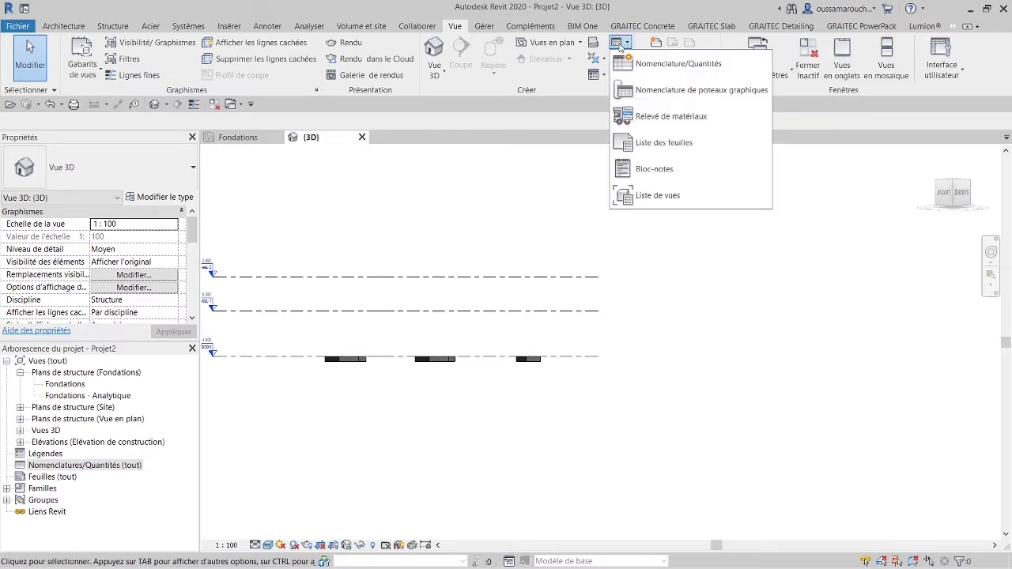
click(658, 66)
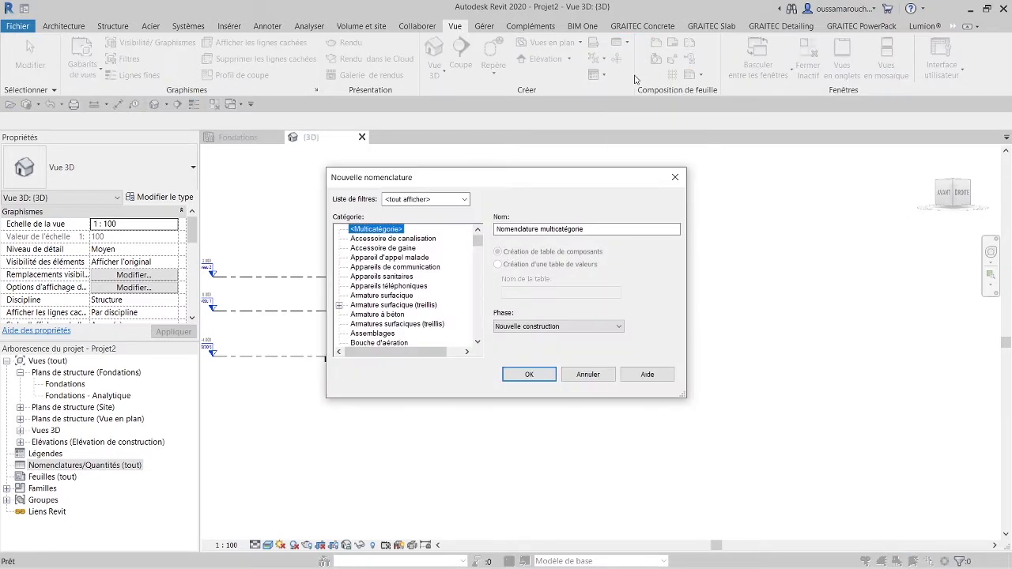
drag(493, 177, 412, 162)
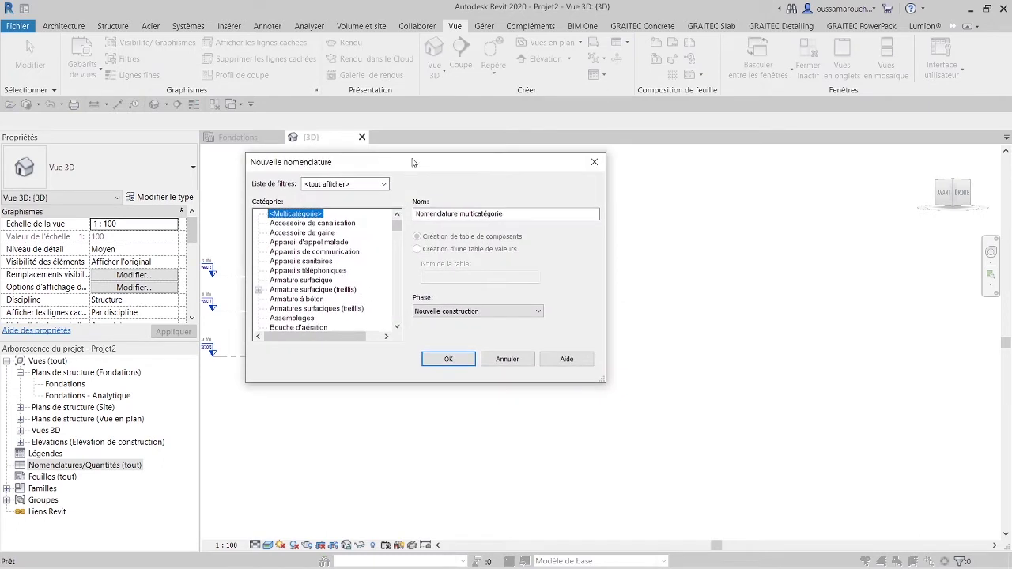
drag(396, 225, 396, 250)
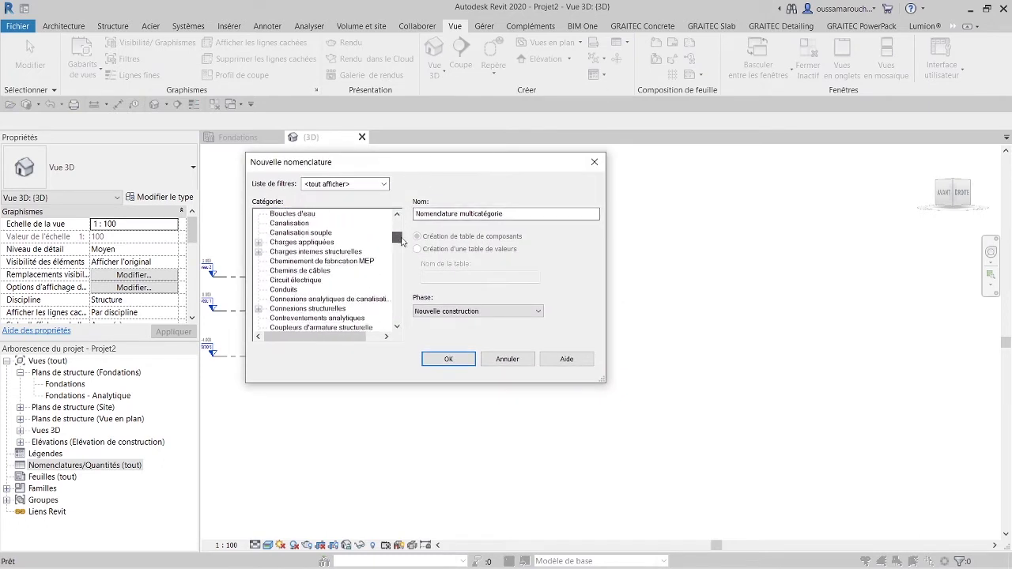
click(320, 271)
scroll(313, 289, down, 3)
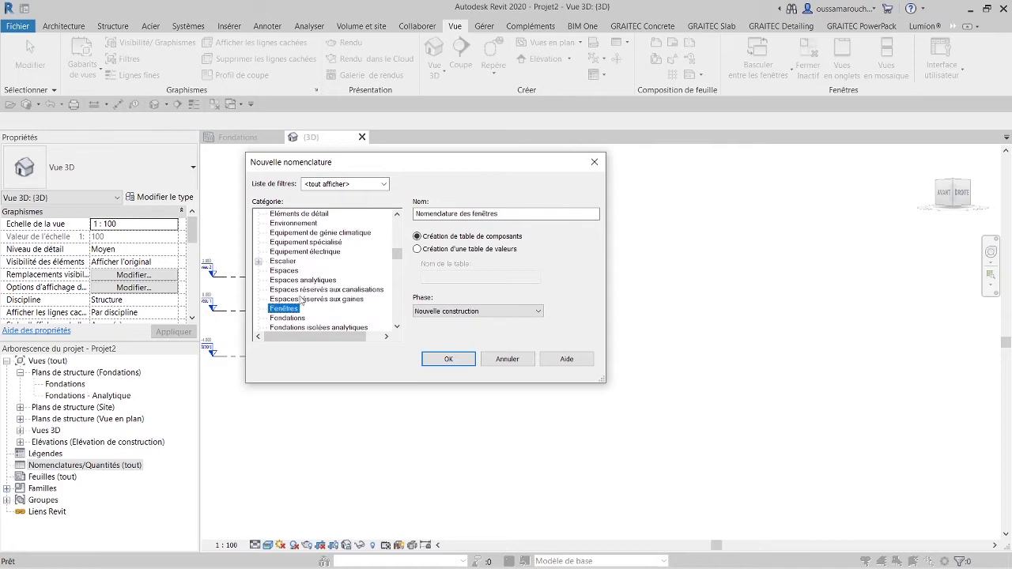
click(287, 317)
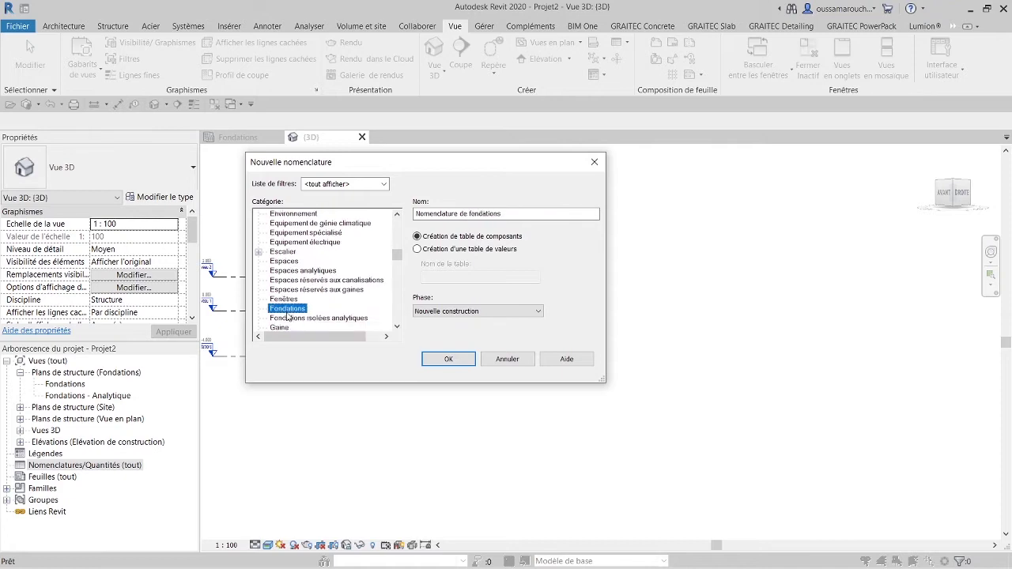
- Create the foundation schedule and add the Type and Largeur fields
click(448, 360)
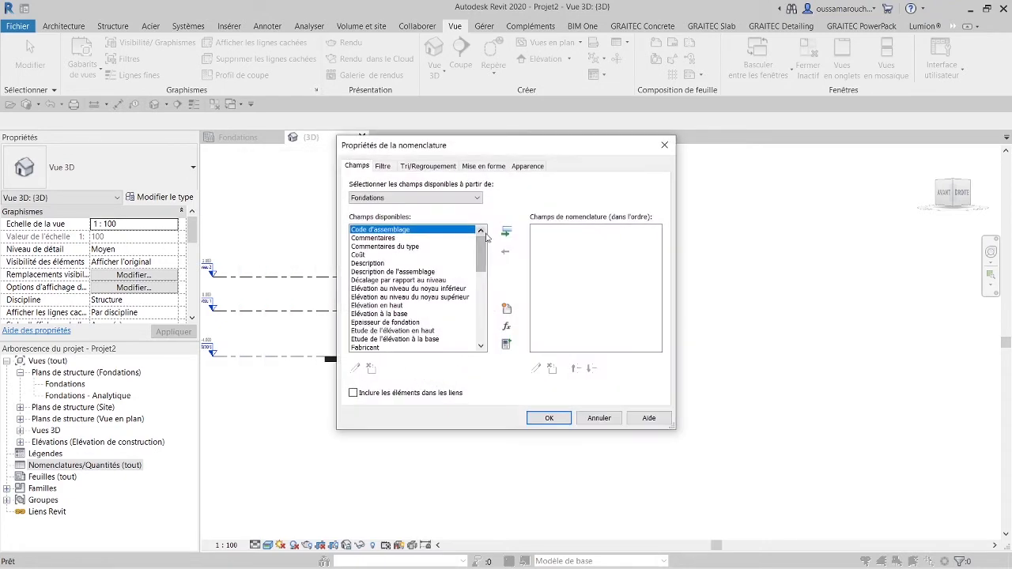
scroll(395, 301, down, 4)
scroll(391, 308, down, 3)
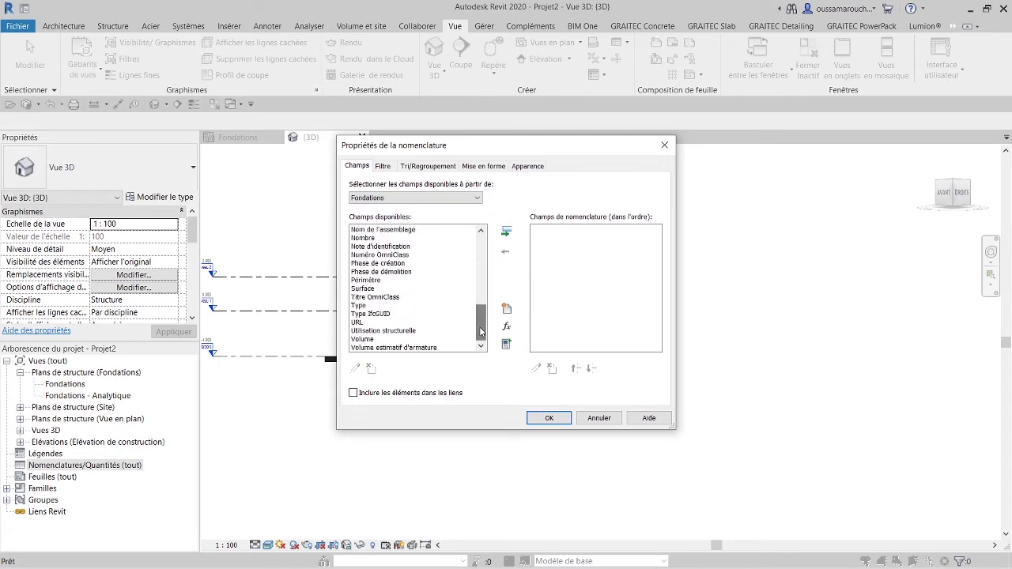
scroll(388, 315, down, 3)
click(365, 305)
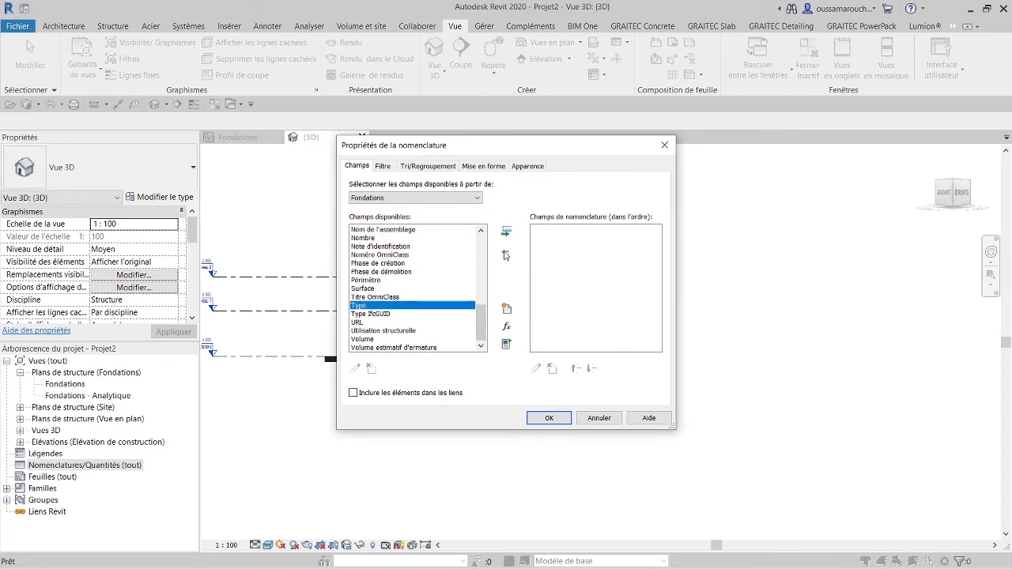
click(506, 233)
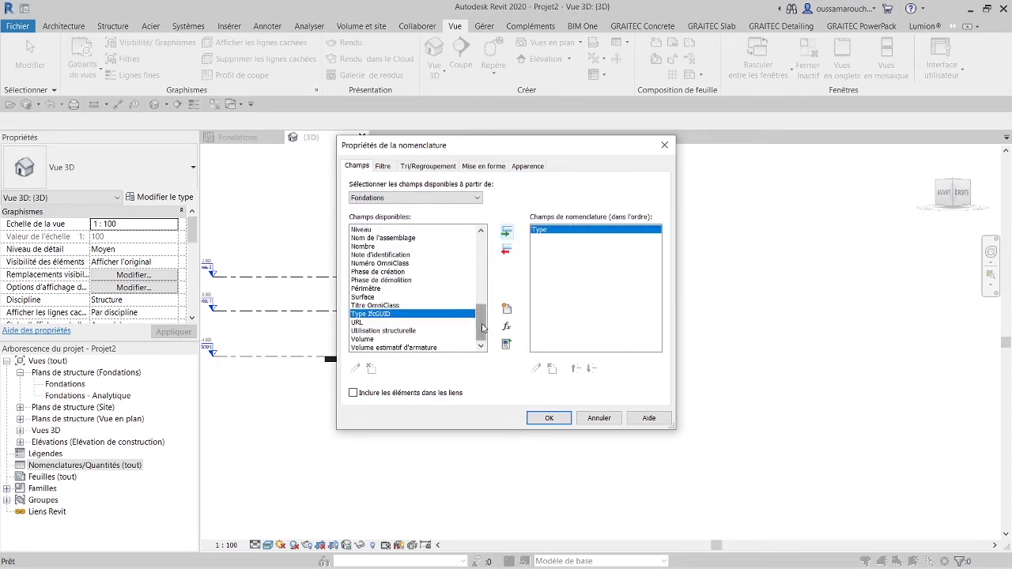
drag(483, 327, 486, 309)
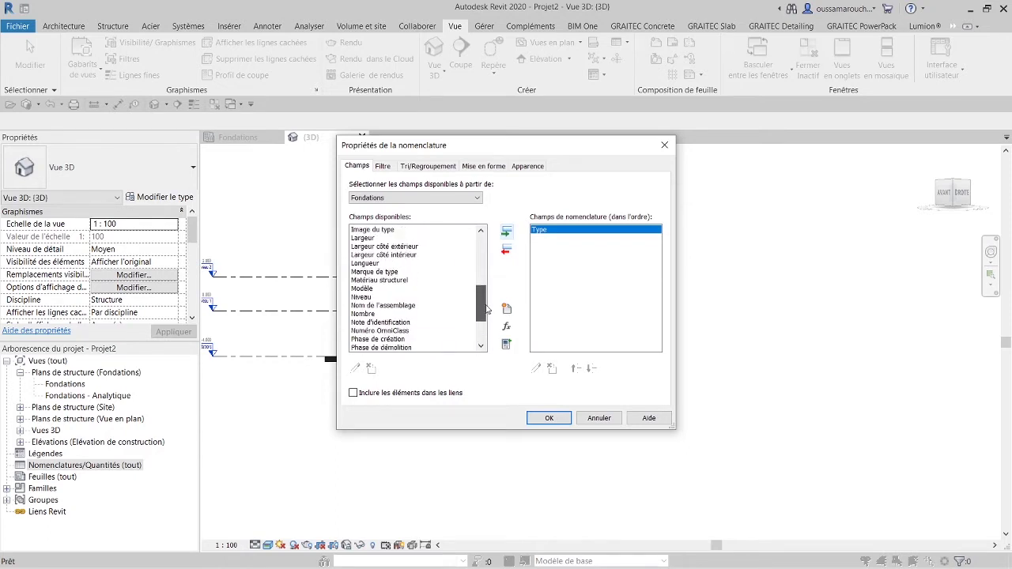
click(370, 241)
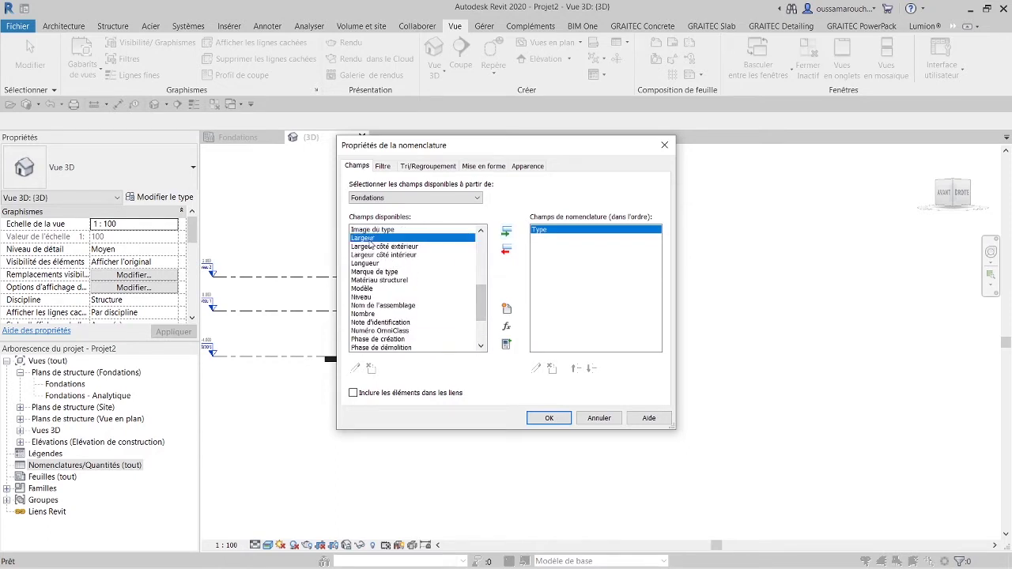
click(506, 232)
- Add the Longueur, Volume and Coût fields after them
click(374, 255)
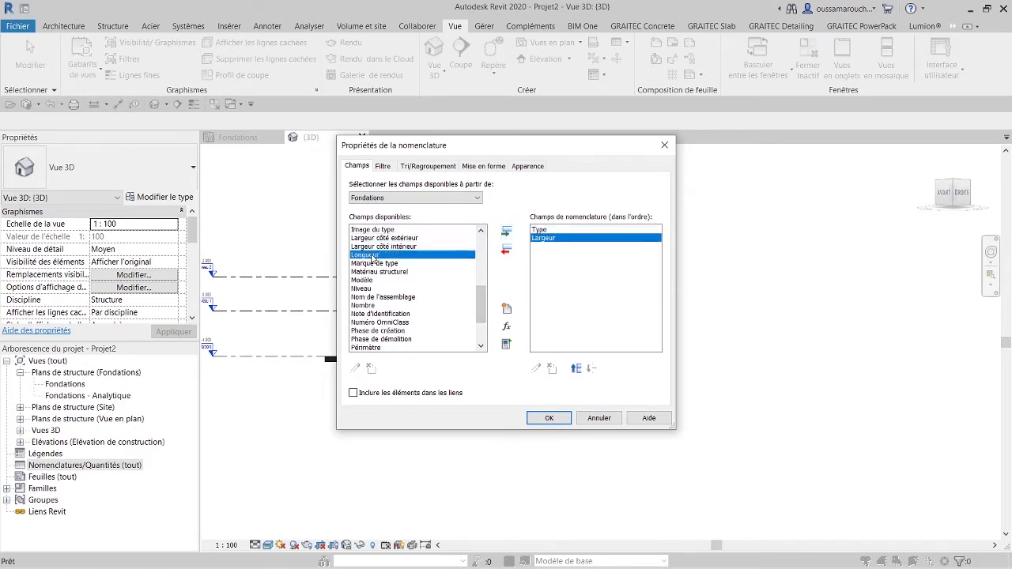
click(507, 232)
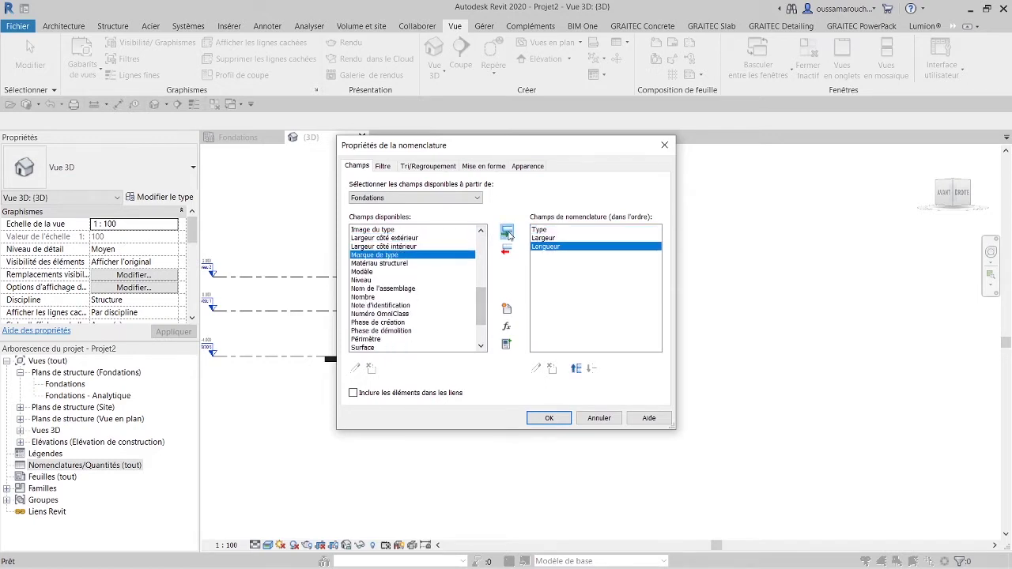
click(376, 280)
key(v)
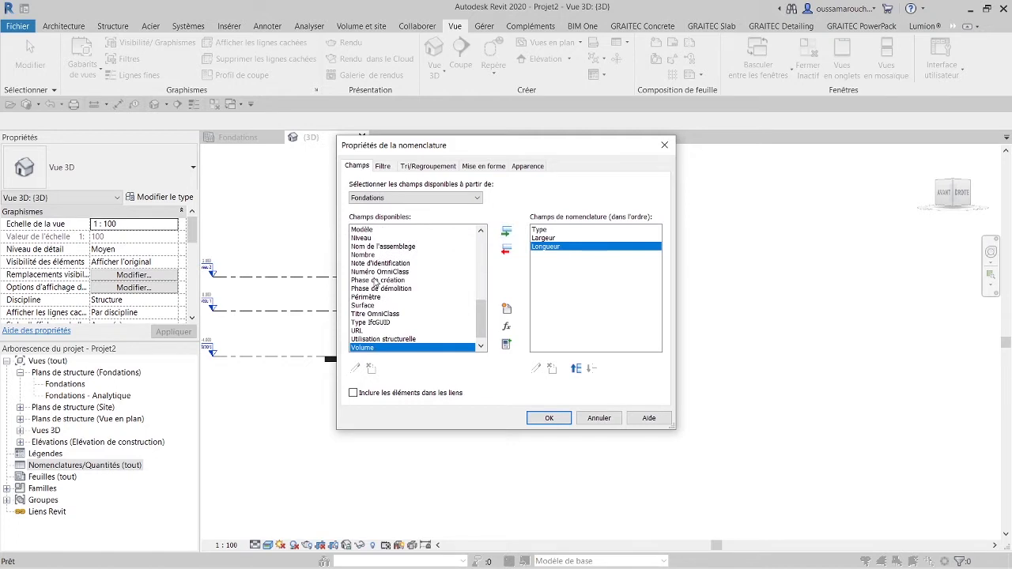
click(506, 232)
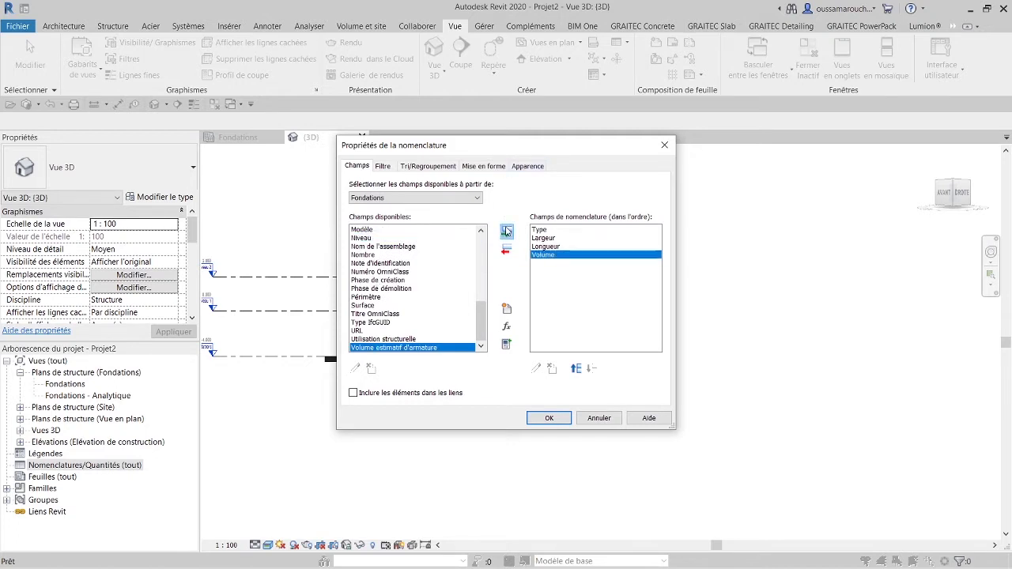
click(388, 297)
key(c)
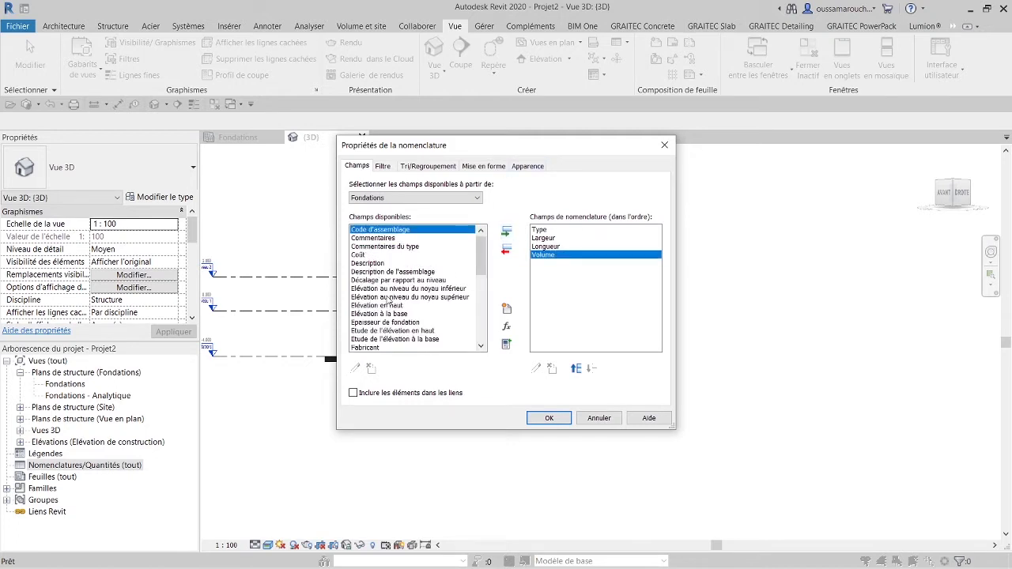
click(380, 255)
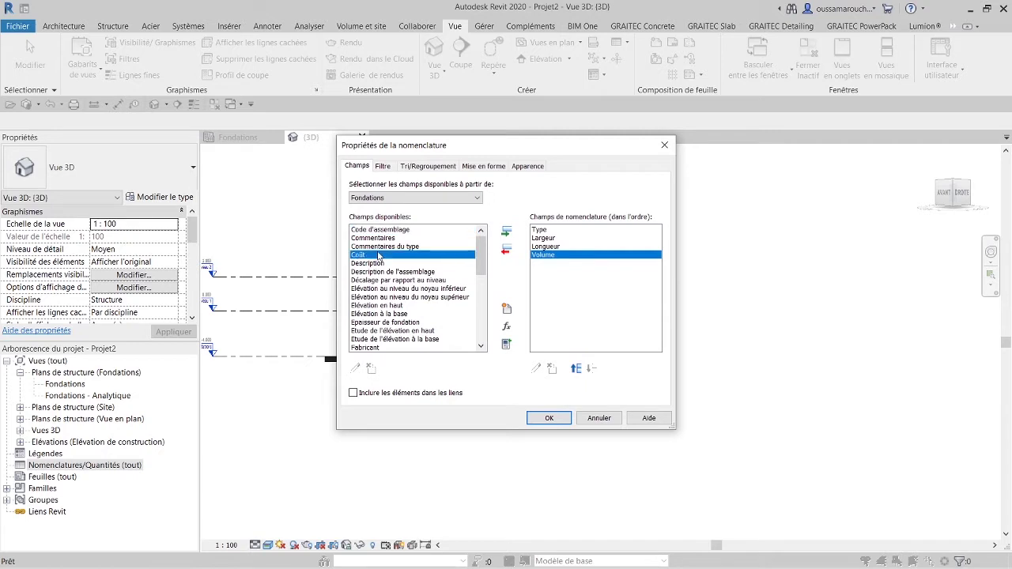
click(506, 232)
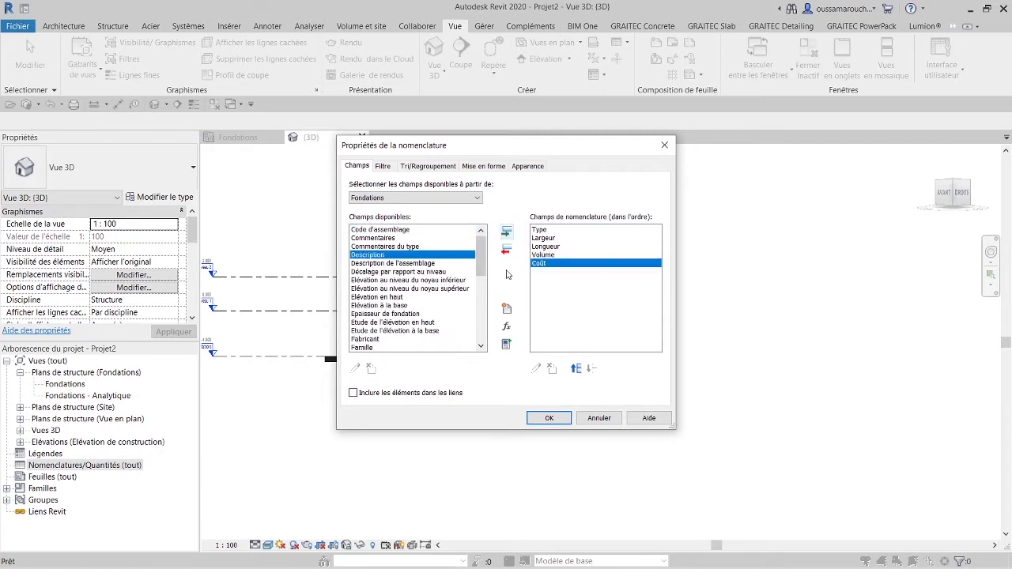
- Create a calculated value COUT SEMELLE with Commune discipline and Devise type
click(507, 328)
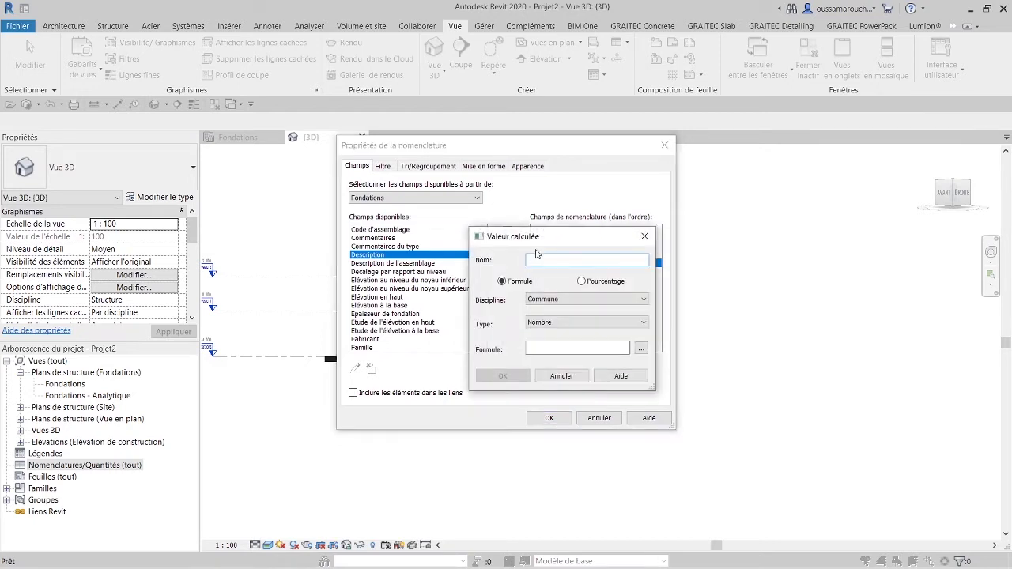
drag(541, 242, 428, 201)
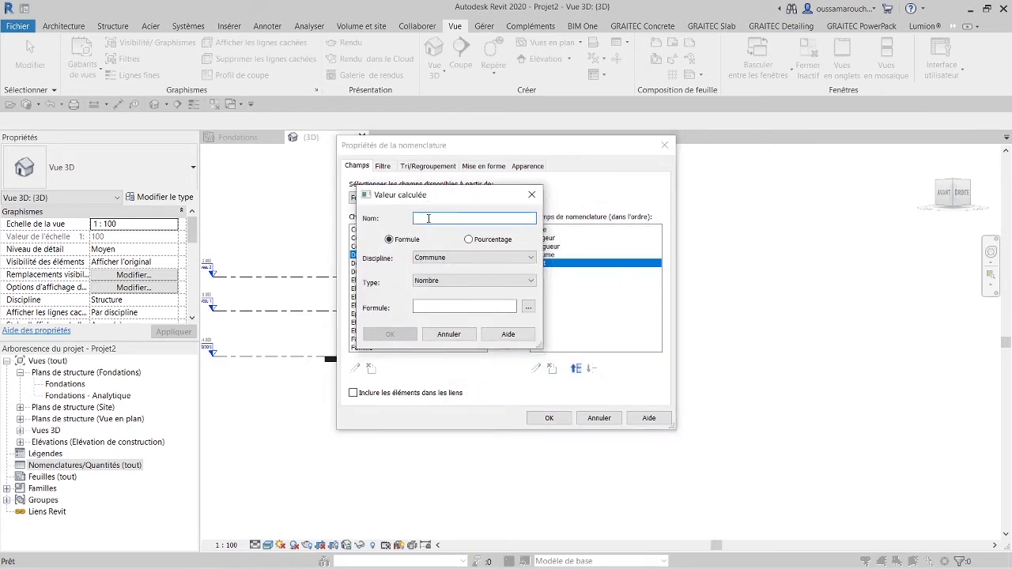
text(COUT SEMELLE)
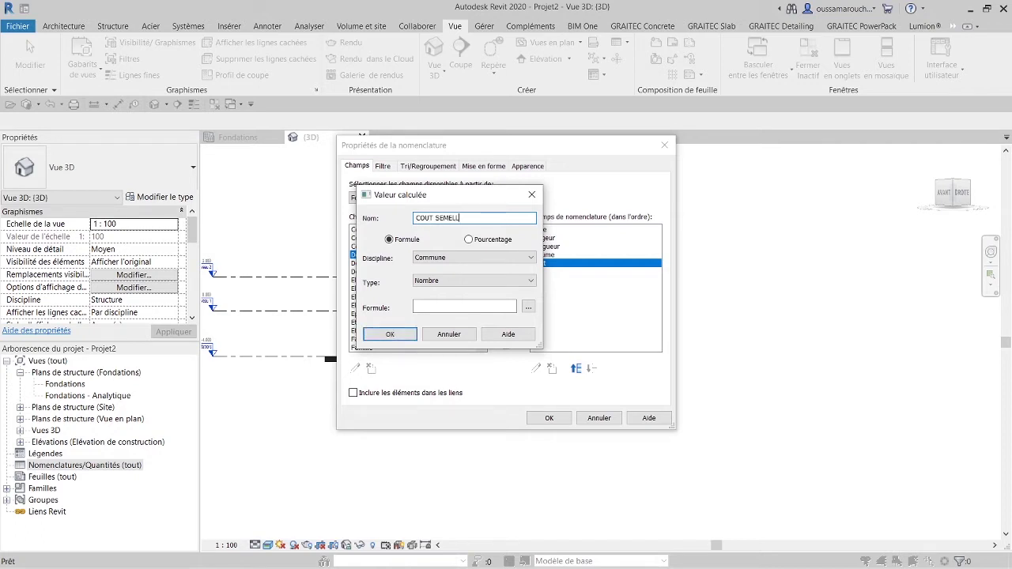
click(450, 259)
click(450, 258)
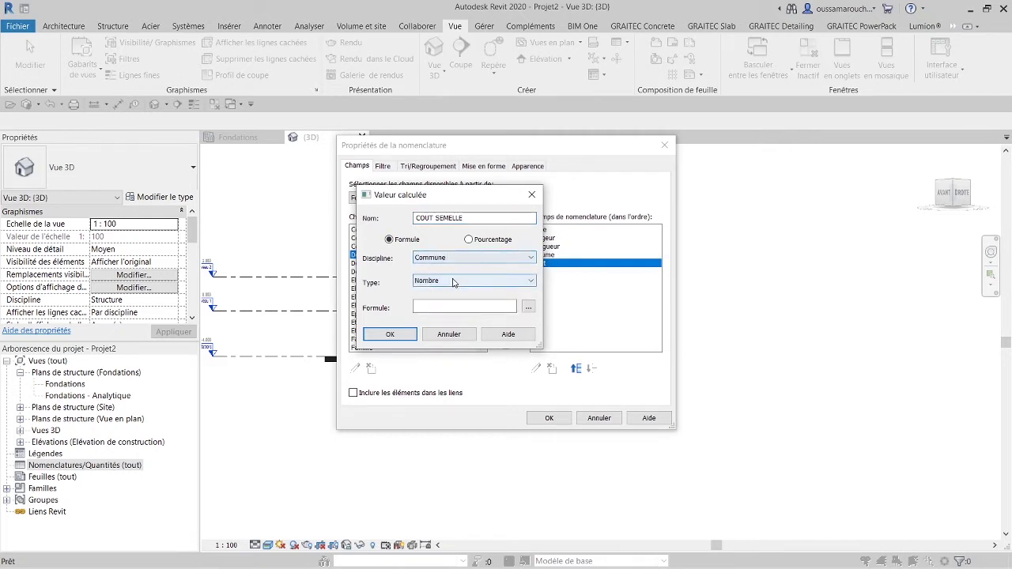
click(452, 281)
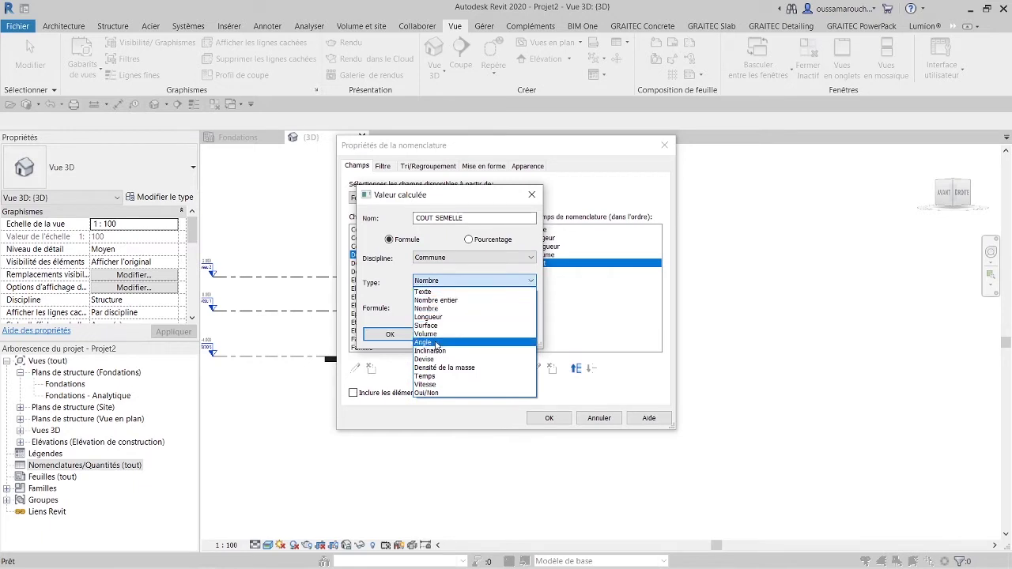
click(441, 359)
- Set COUT SEMELLE's formula to Volume*Coût, dismissing the incompatible units warning
click(448, 306)
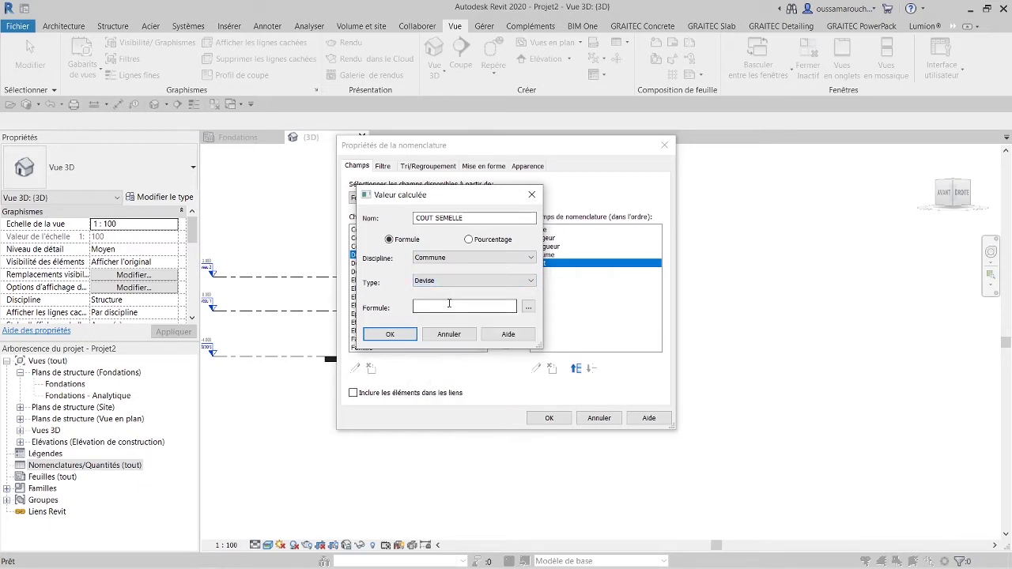
click(528, 308)
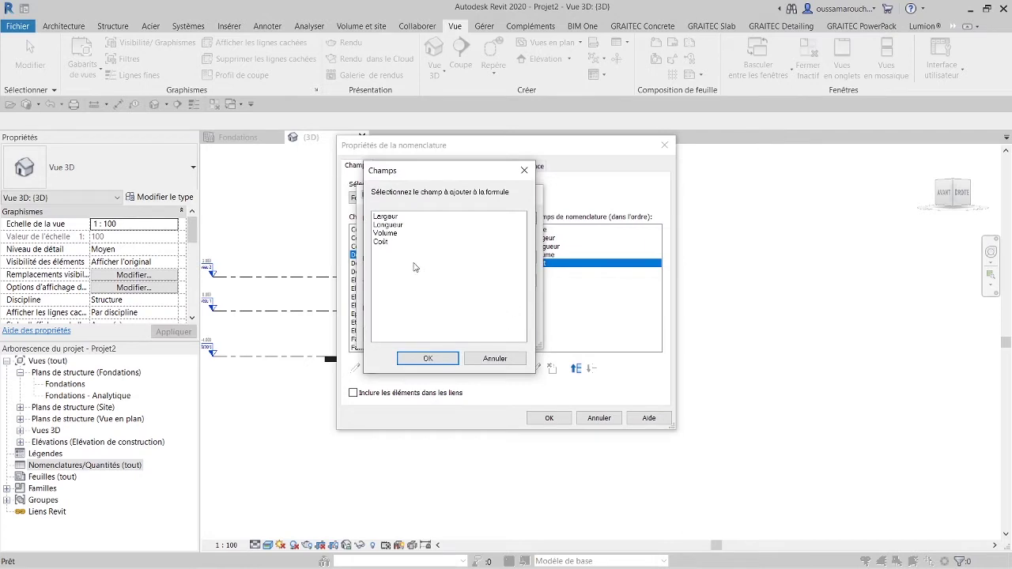
click(399, 236)
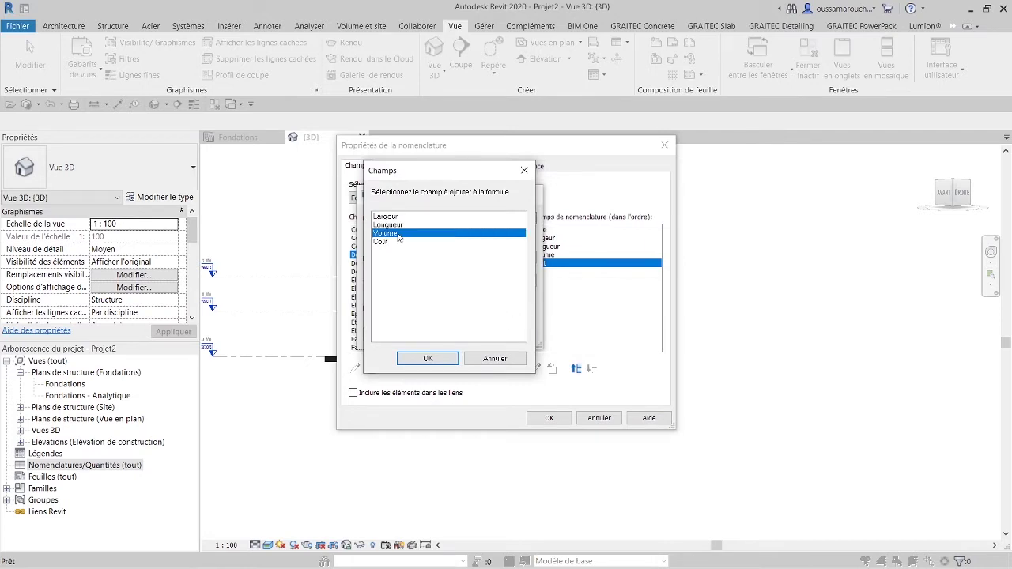
click(427, 358)
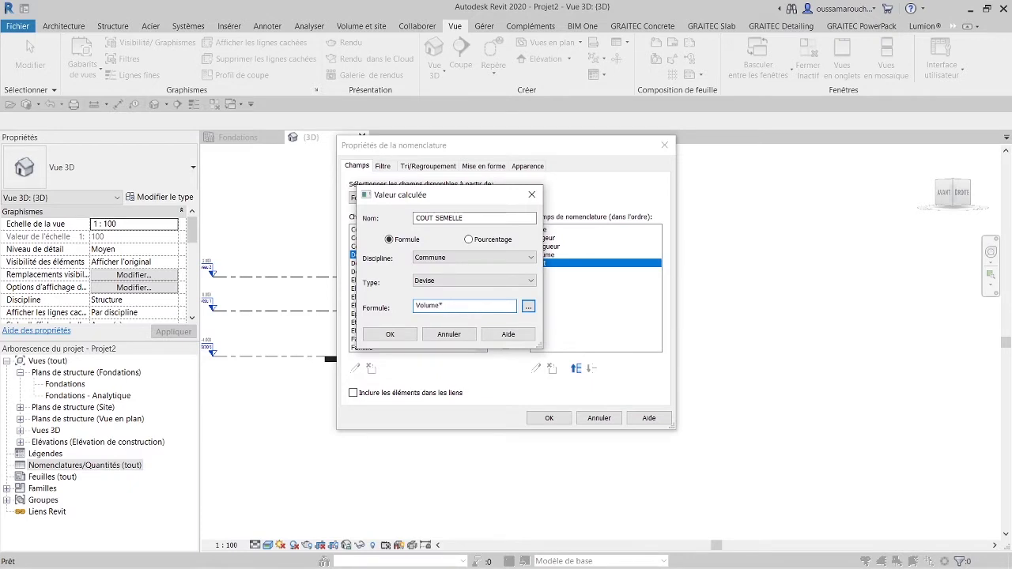
click(528, 307)
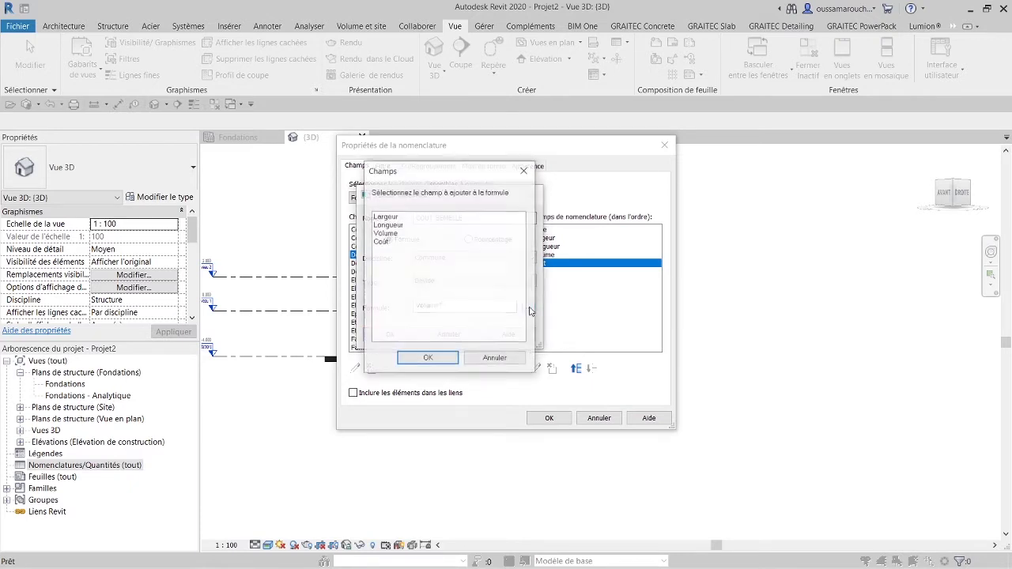
click(389, 244)
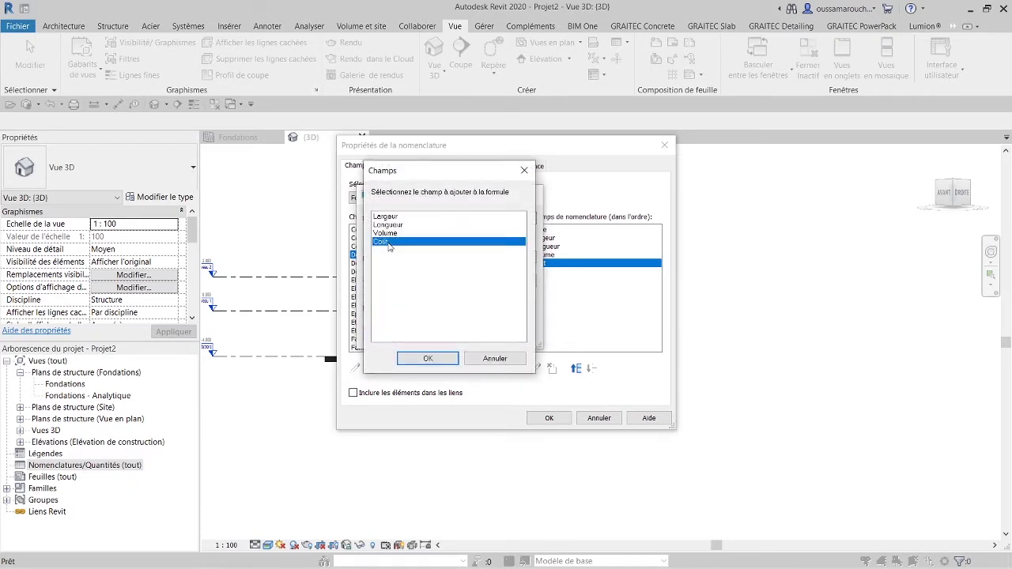
click(416, 356)
click(391, 334)
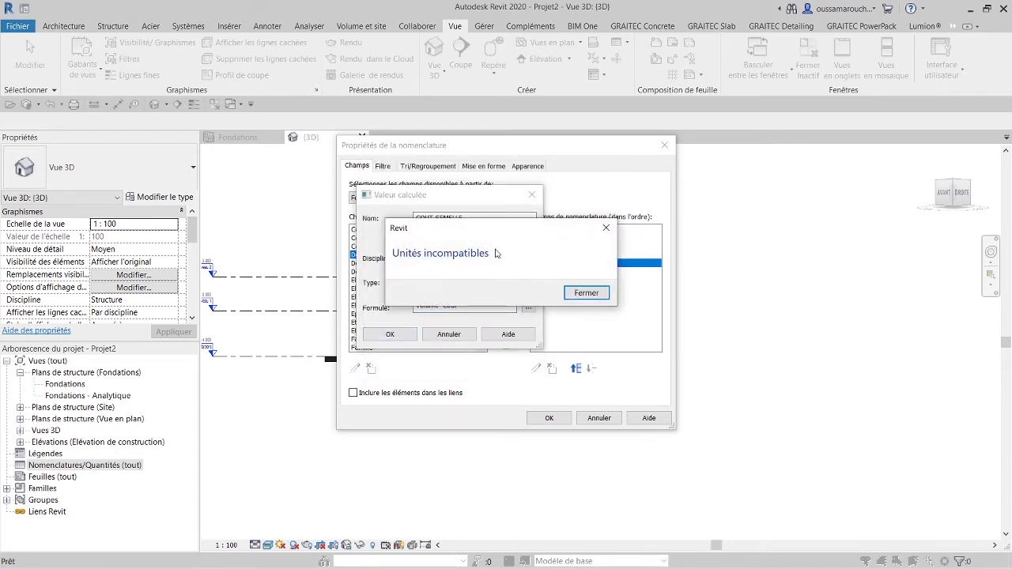
click(584, 293)
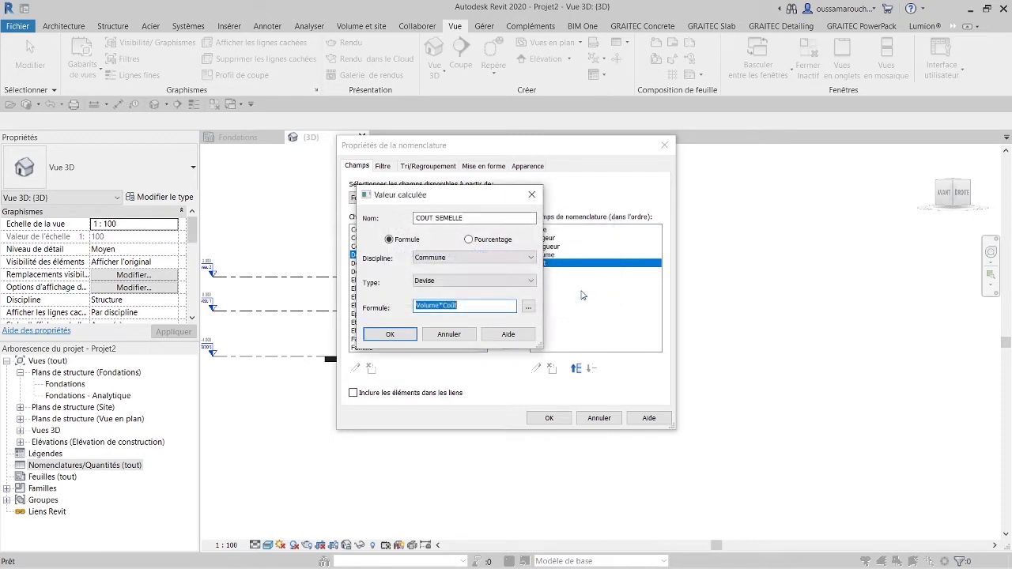
click(472, 308)
- Accept the schedule fields and retitle the foundation schedule SEMELLES
click(398, 336)
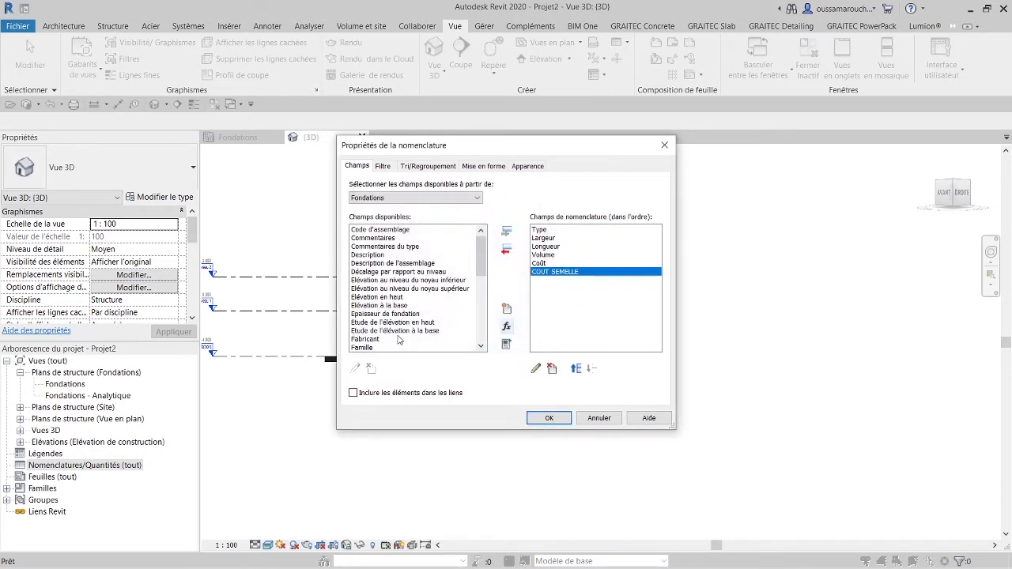
click(546, 419)
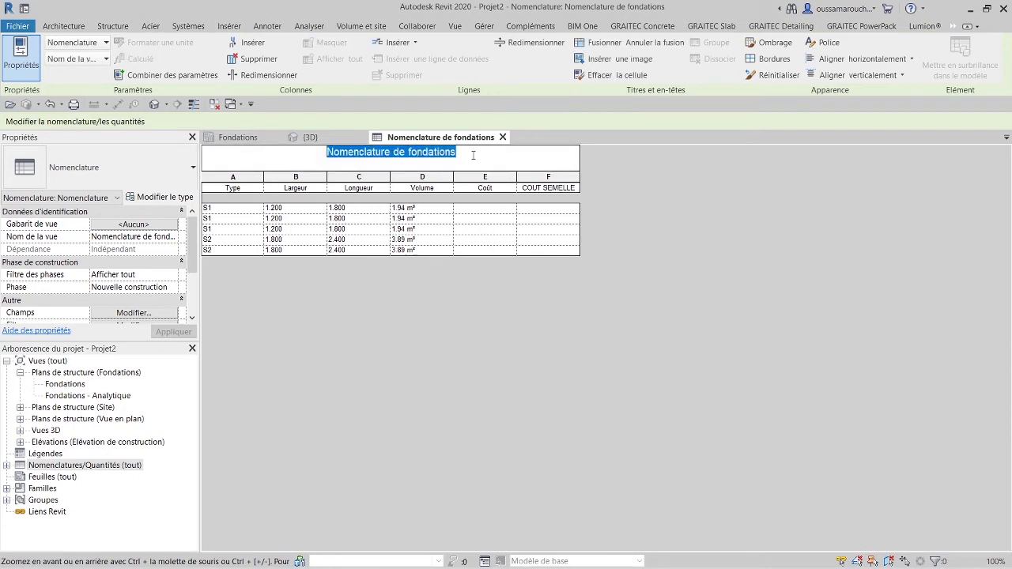
text(SE)
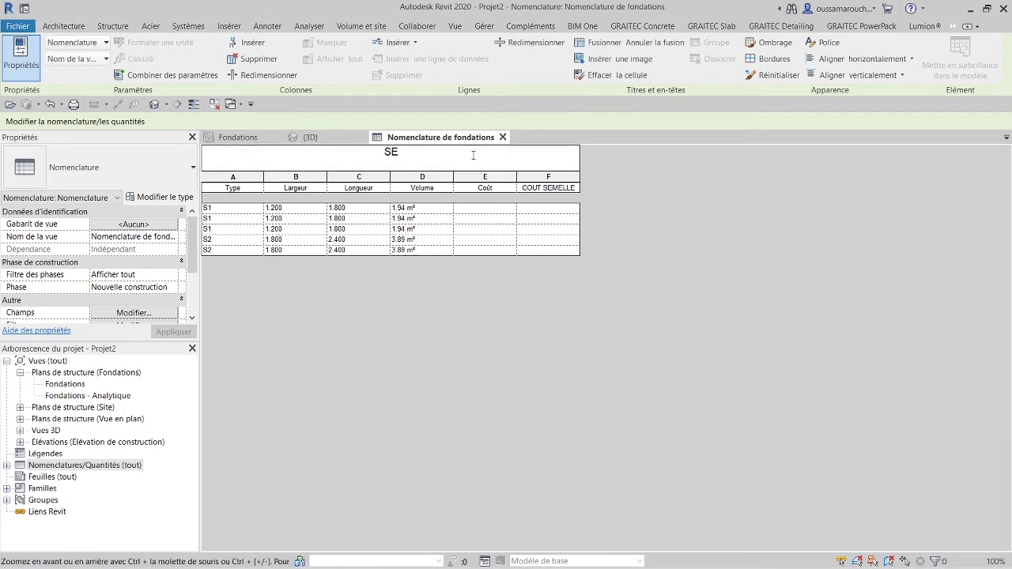
text(<SEMELLE)
text(S)
key(Return)
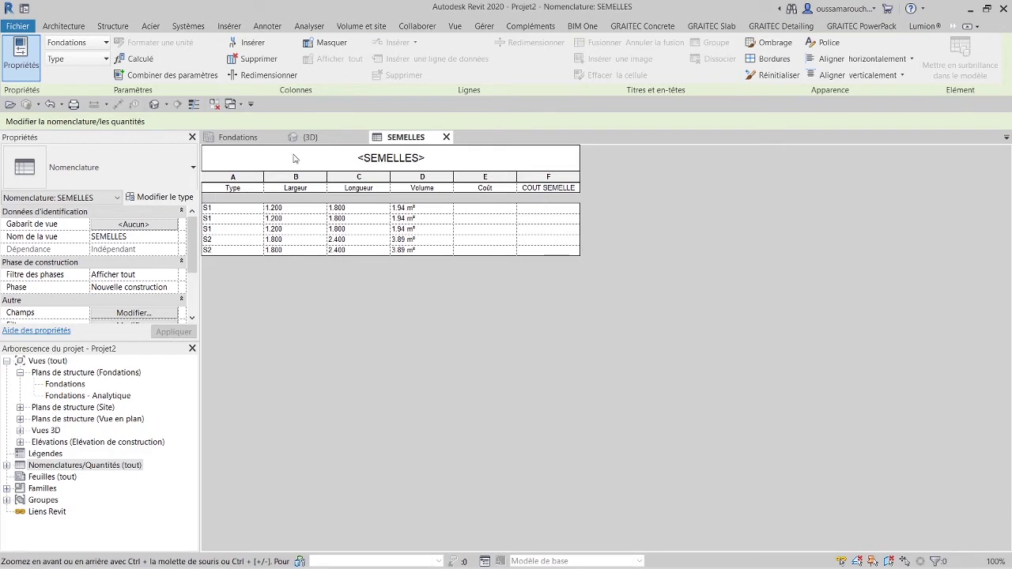
- Set the project Devise units (UN) to show a $ symbol with 2 decimals
click(320, 139)
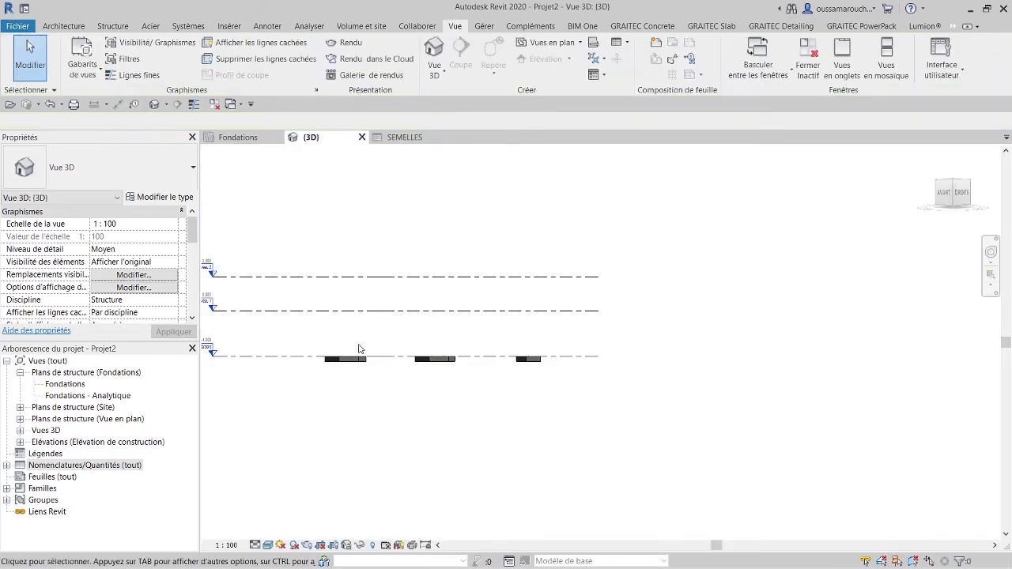
key(u)
key(n)
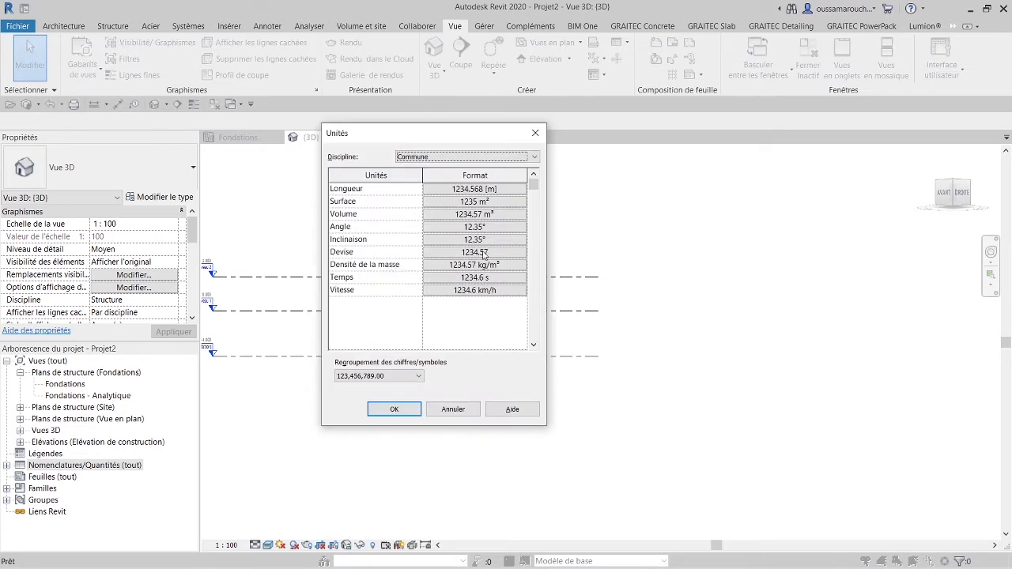
click(484, 252)
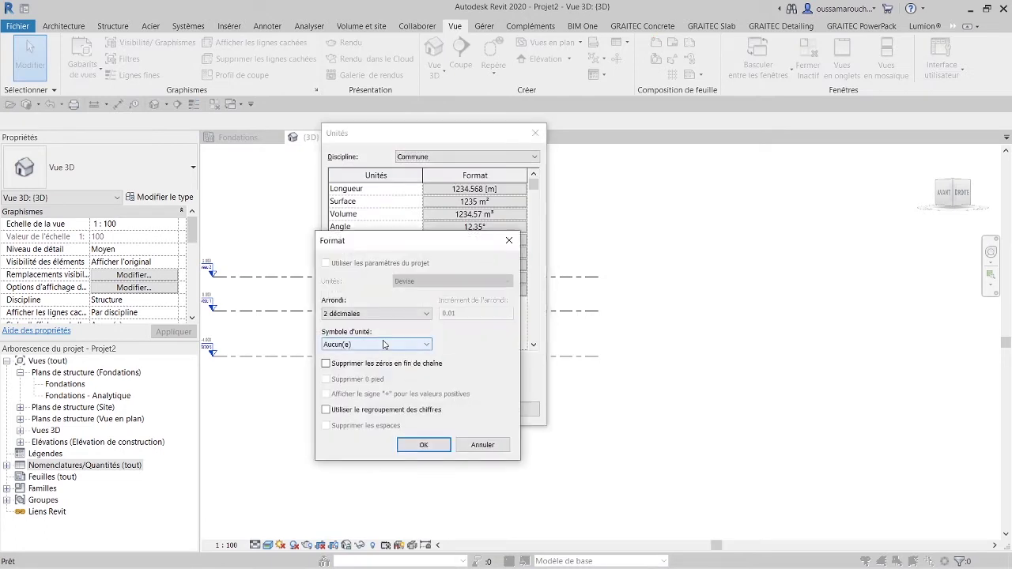
click(385, 344)
click(370, 363)
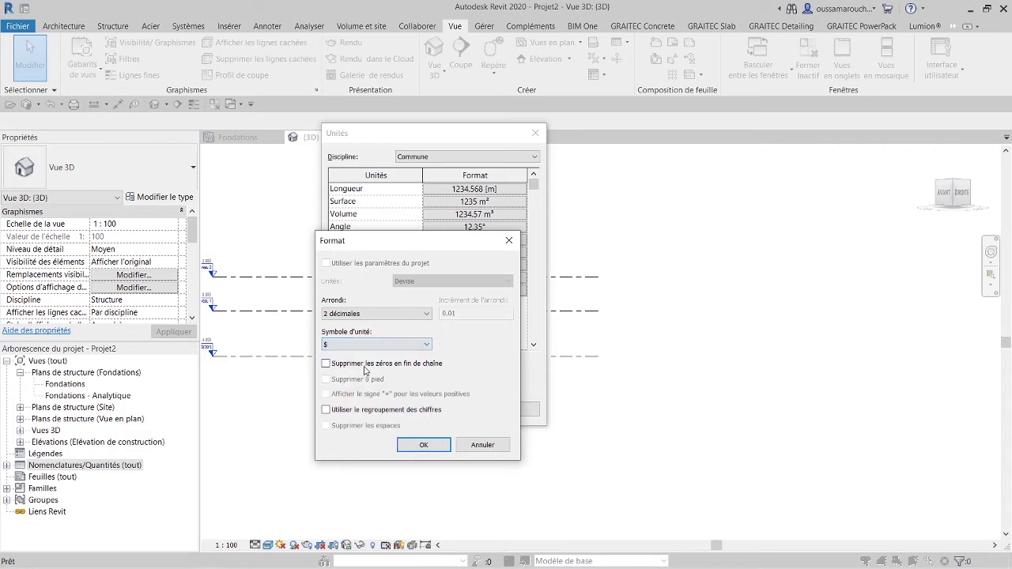
click(425, 447)
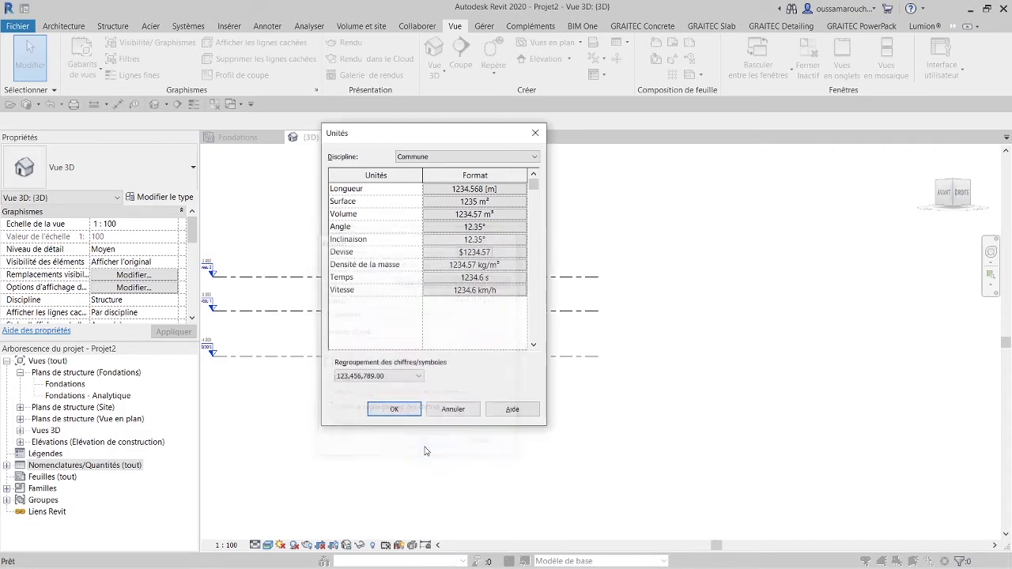
click(397, 411)
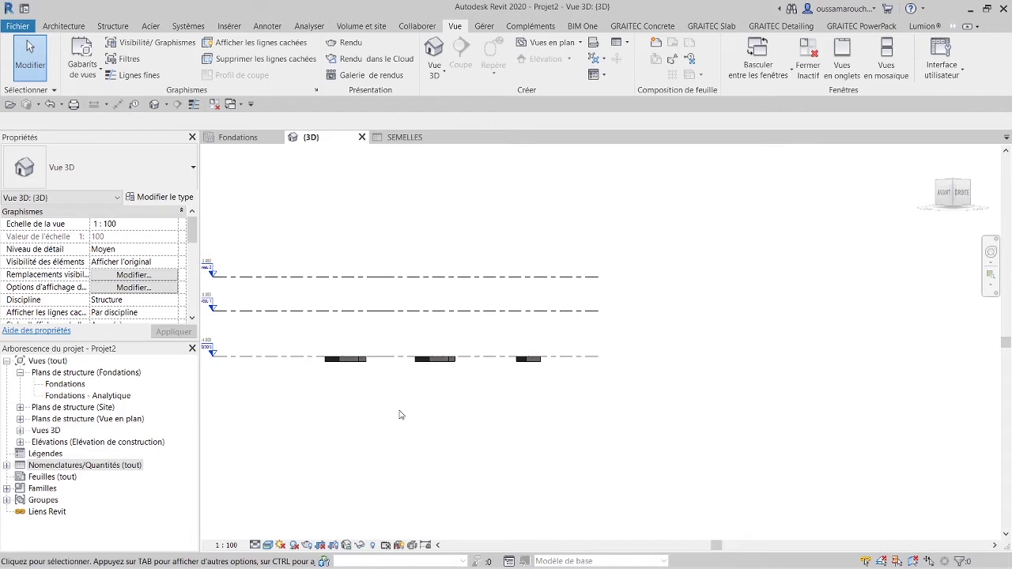
- Select the left footing and open the Material Browser on its Béton - Béton coulé sur place structural material
click(353, 361)
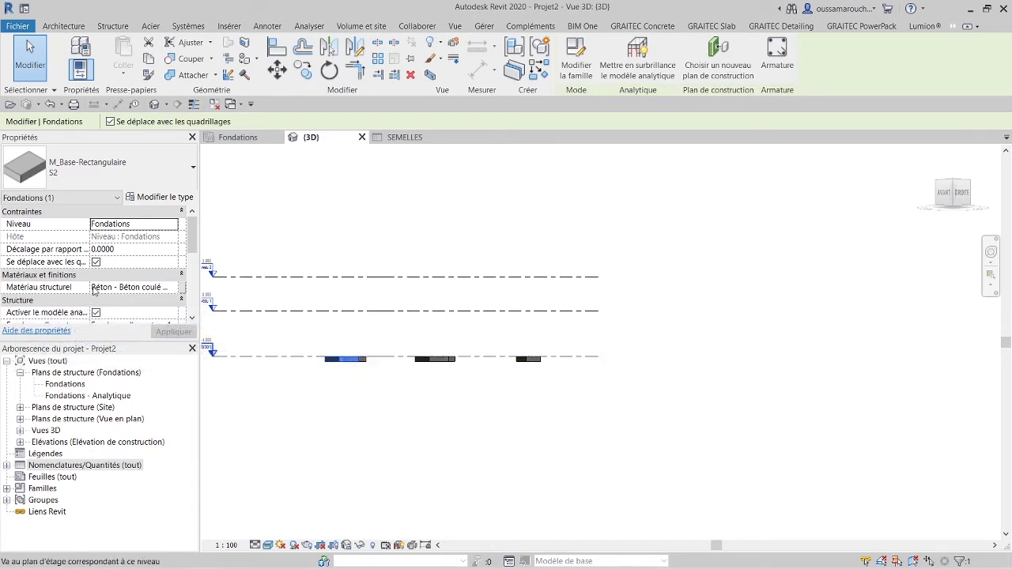
drag(200, 301, 266, 303)
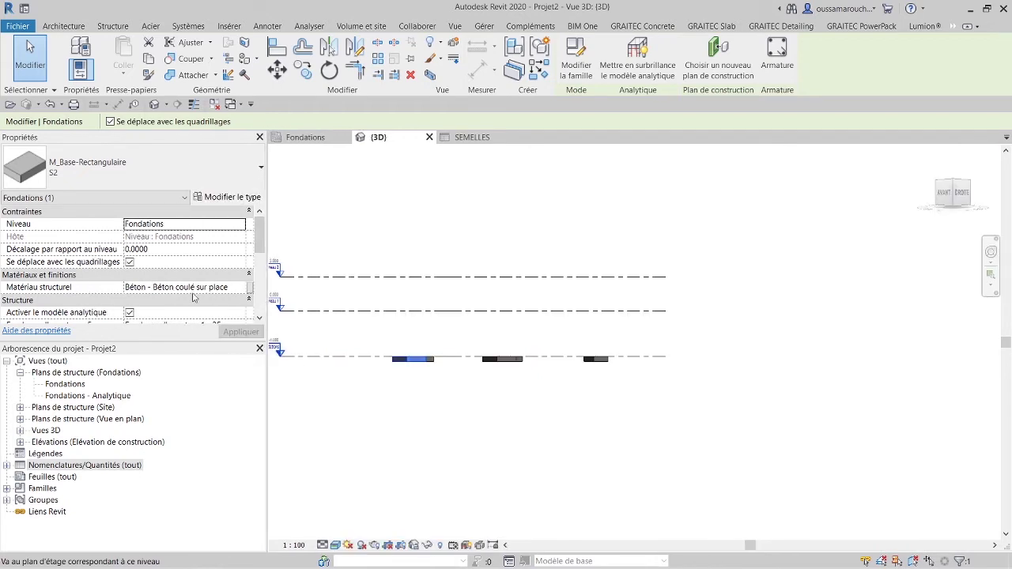
click(510, 366)
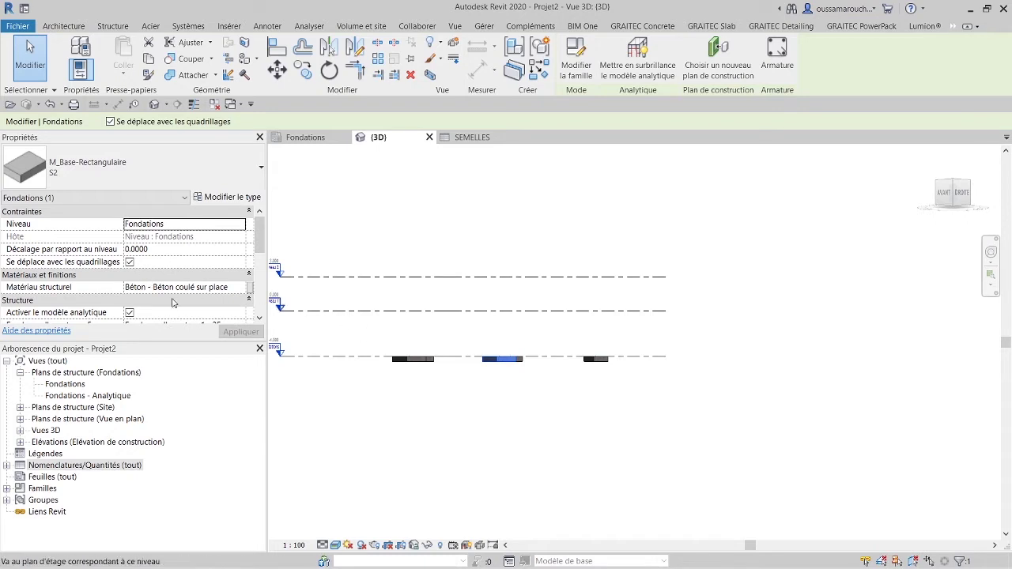
click(419, 361)
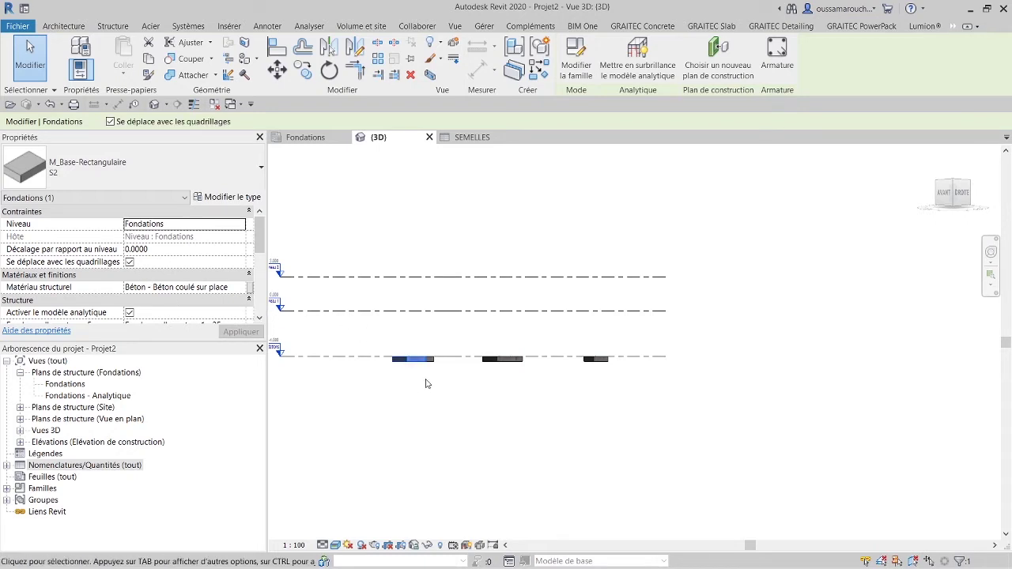
click(241, 288)
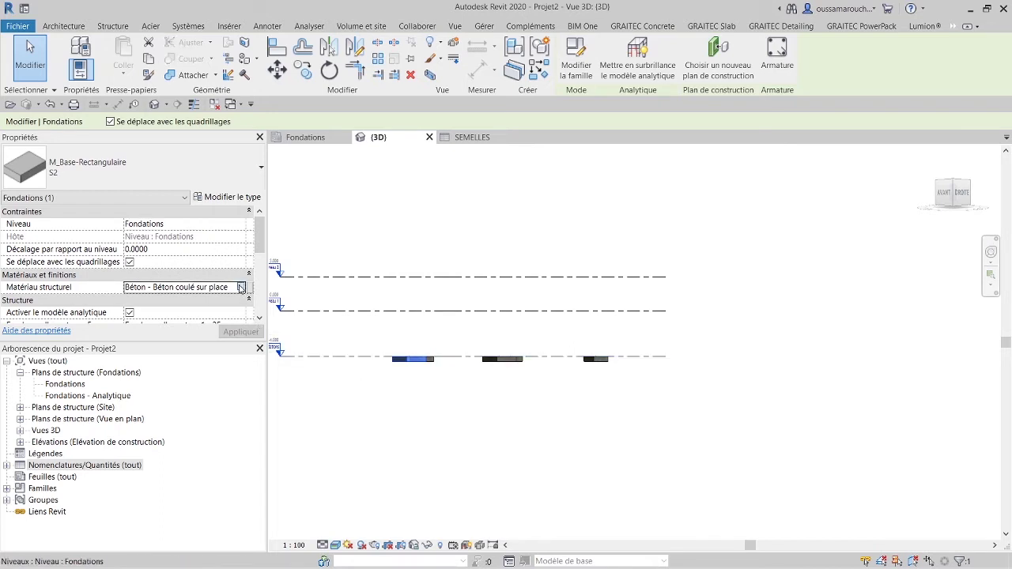
click(241, 287)
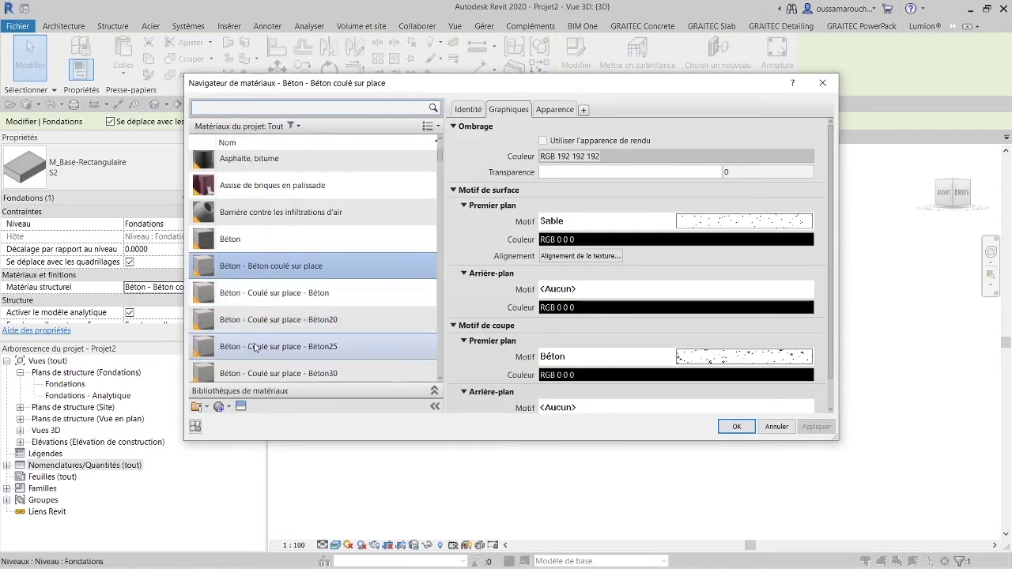
- Check Béton25 concrete's physical properties (25,0 MPa compression) and assign it
click(329, 344)
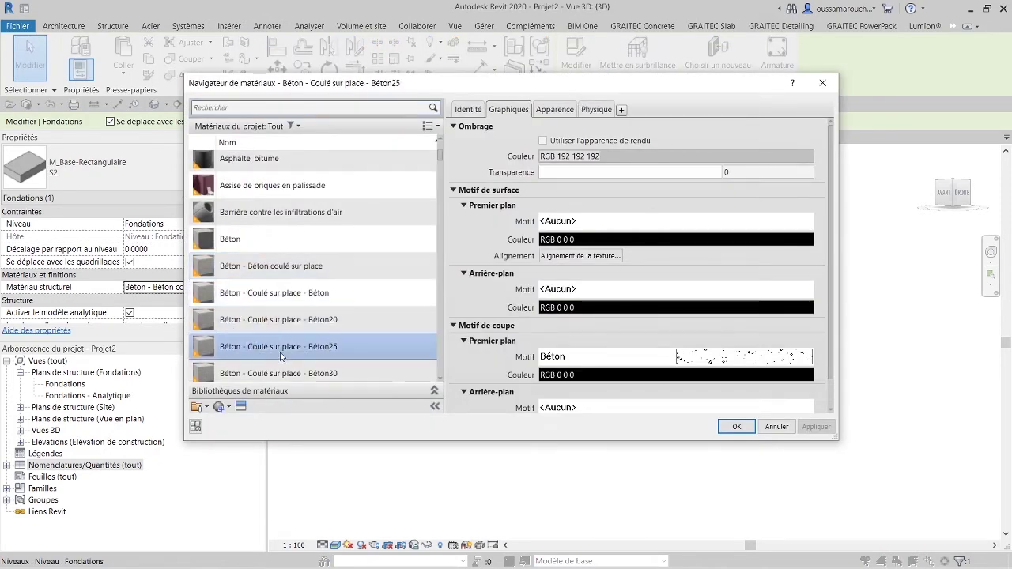
ctrl+click(332, 292)
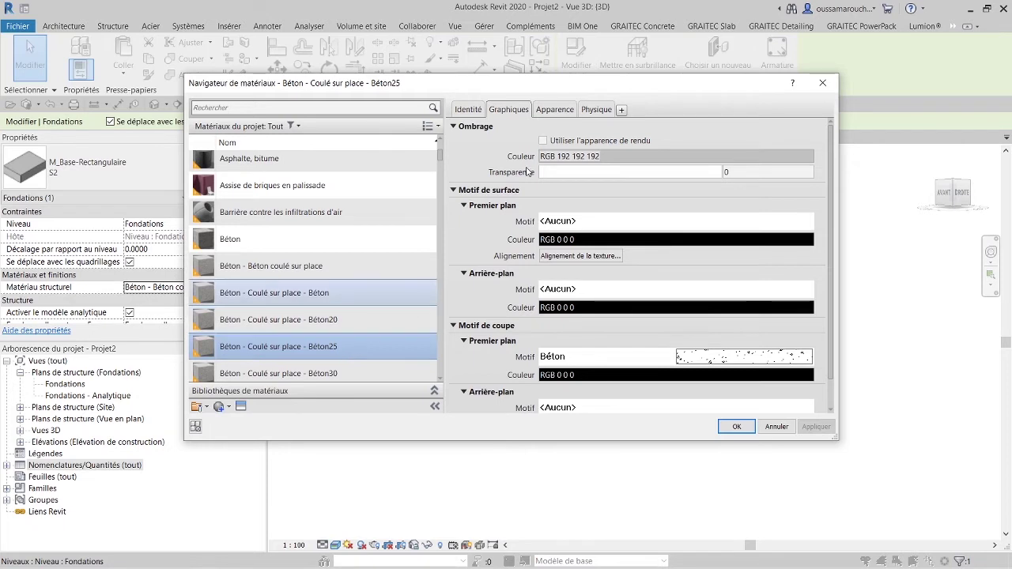
click(598, 116)
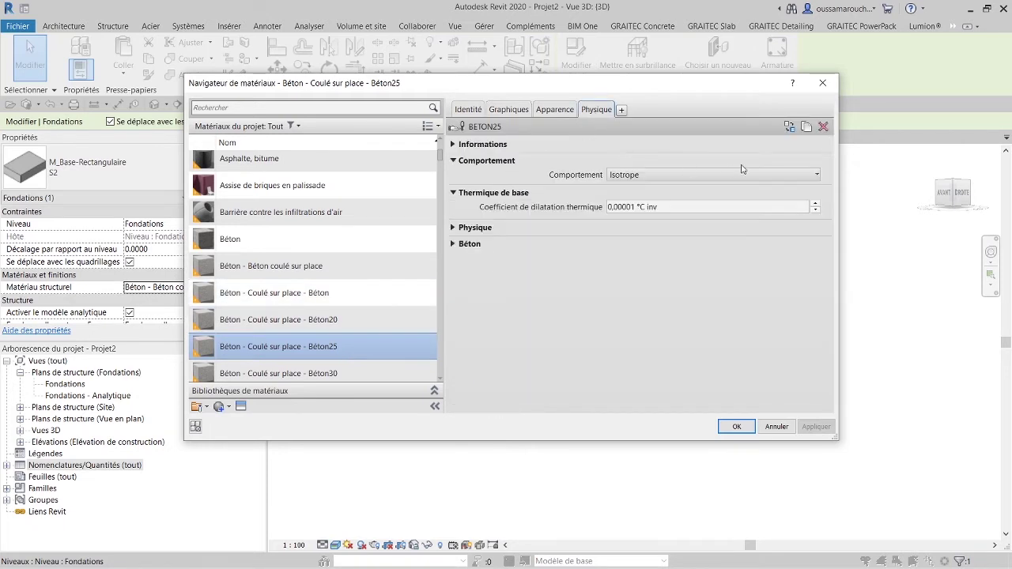
click(453, 244)
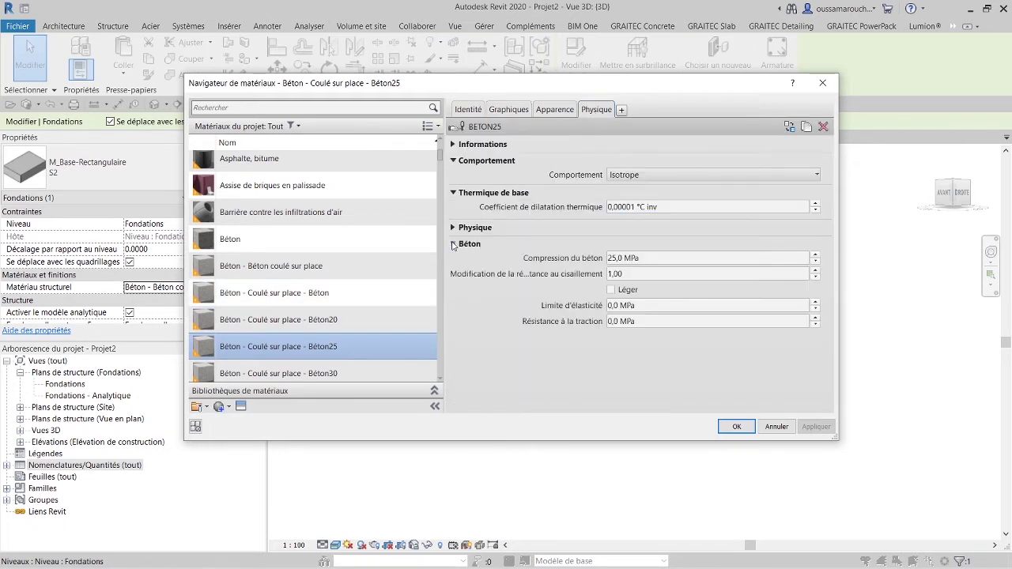
click(621, 258)
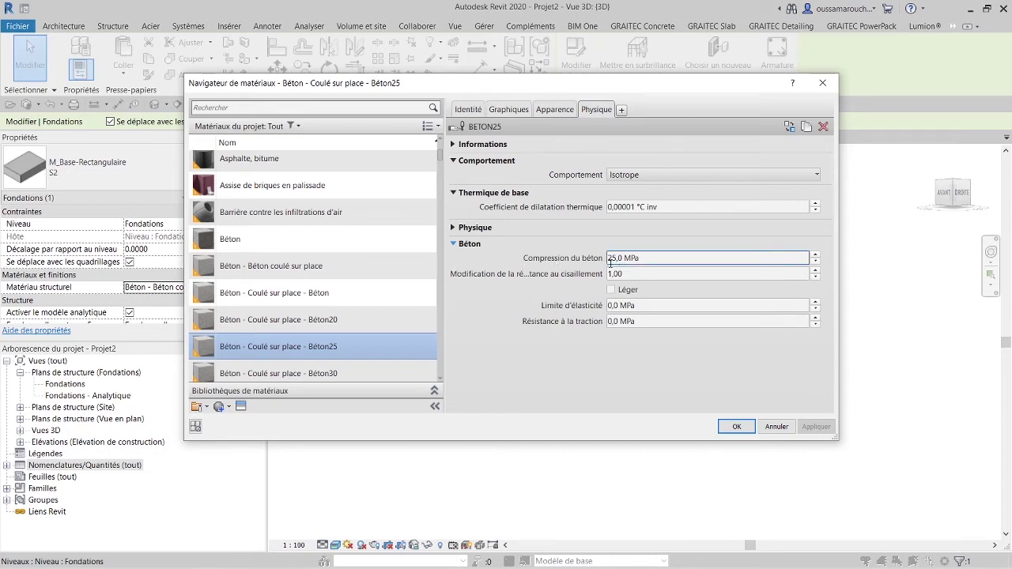
scroll(377, 361, down, 1)
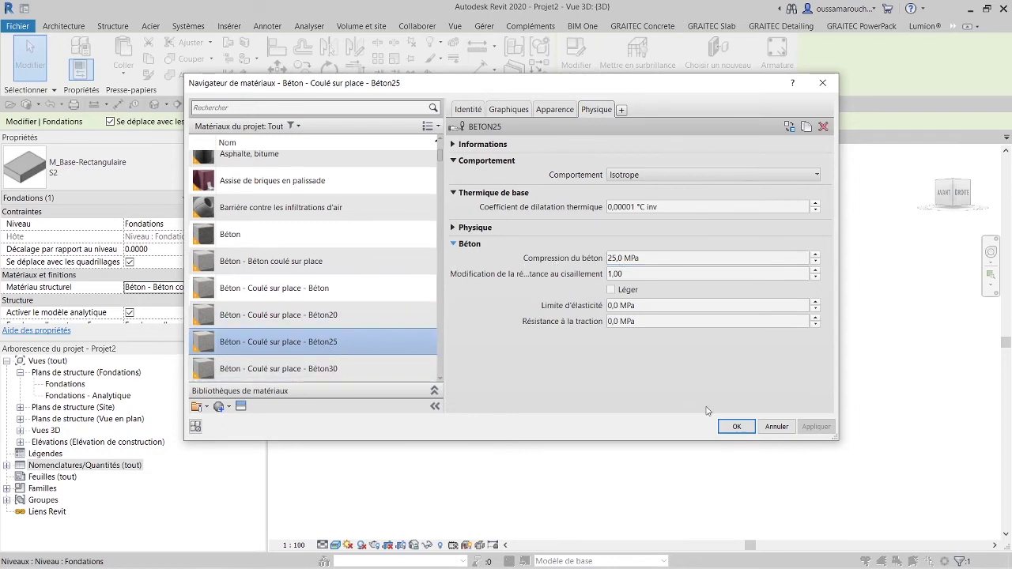
click(736, 426)
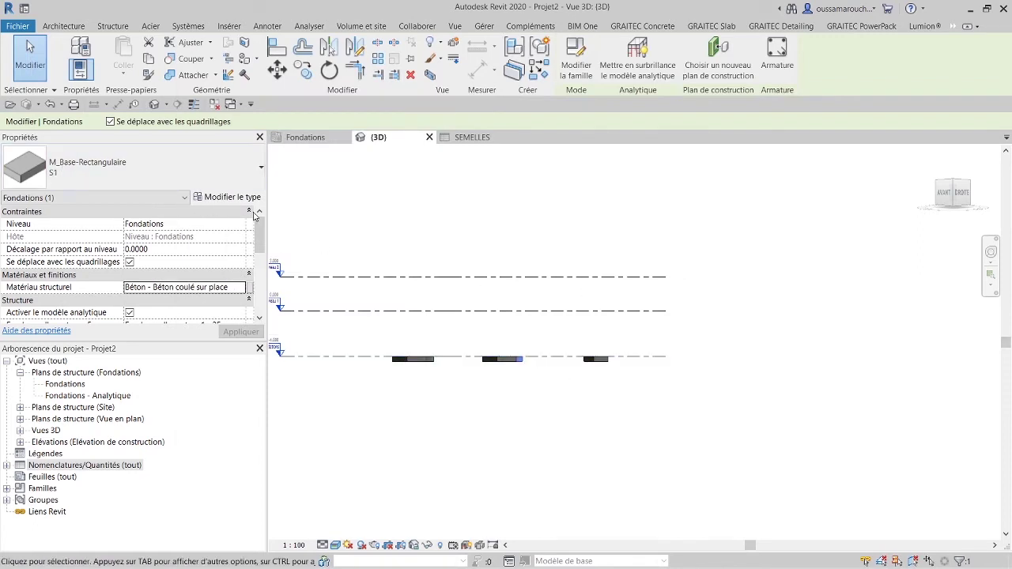
- Change the structural material to Béton - Coulé sur place - Béton30 after checking its physical properties
click(240, 288)
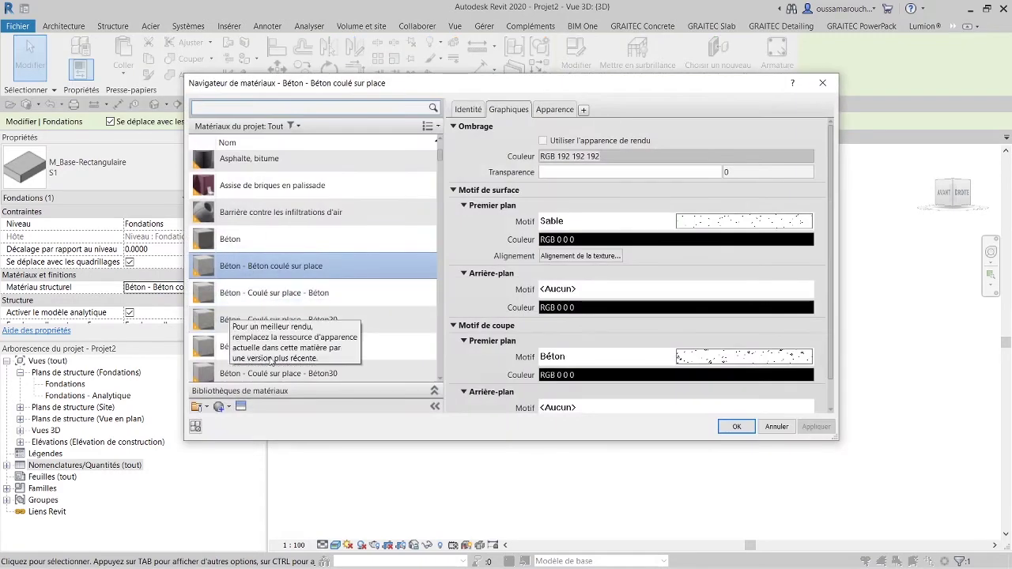
click(283, 370)
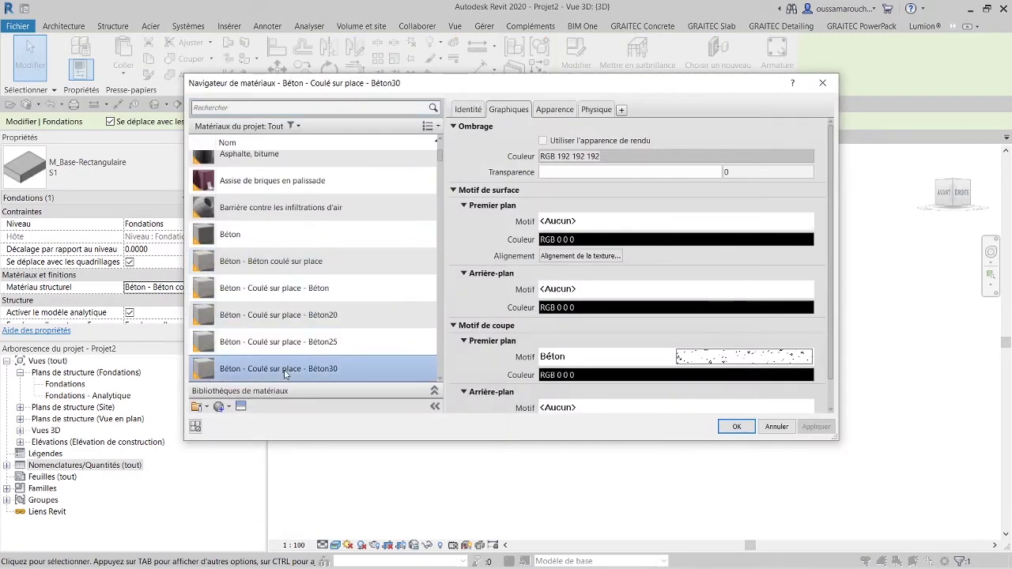
click(595, 111)
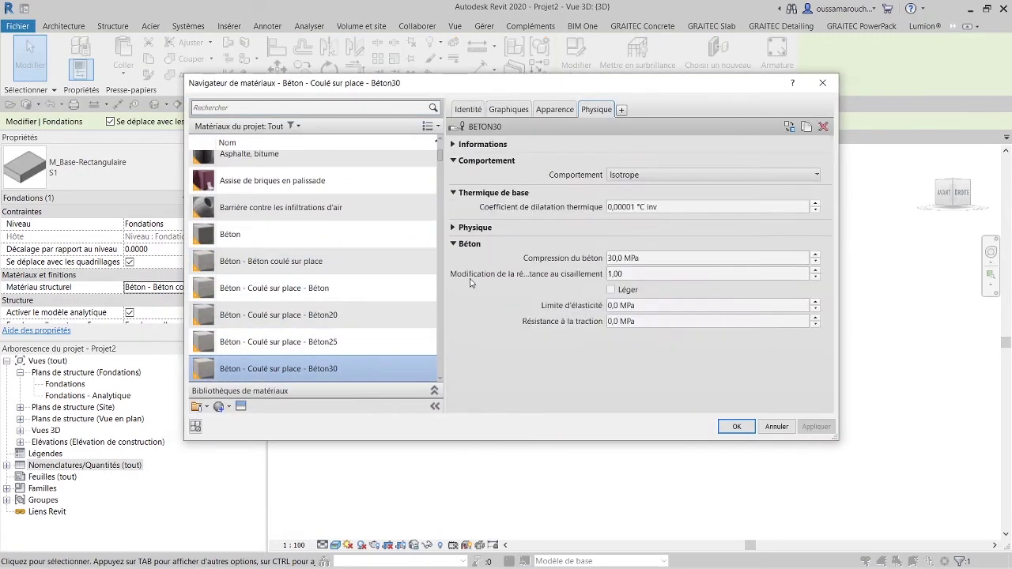
click(736, 427)
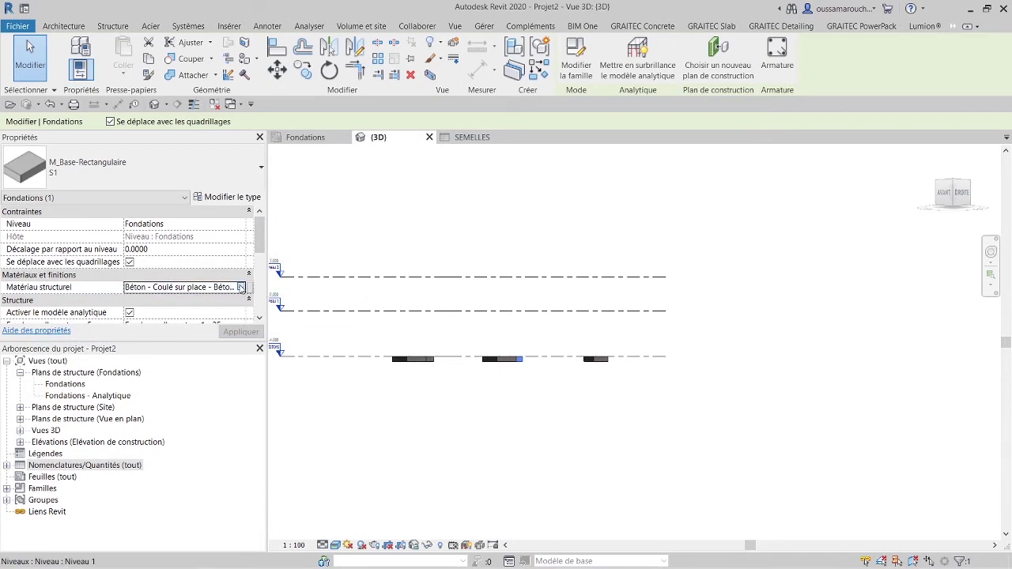
click(242, 287)
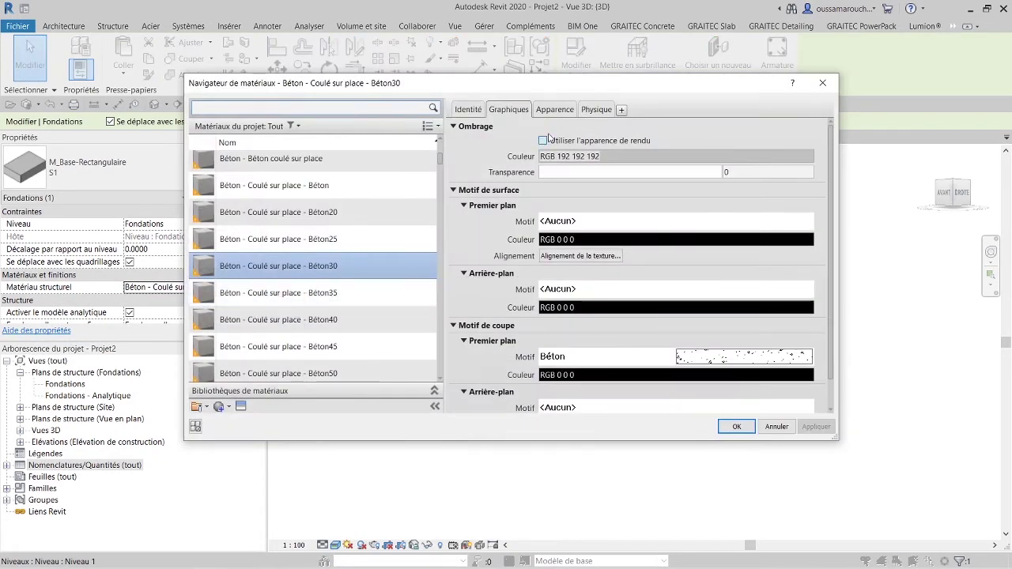
click(468, 111)
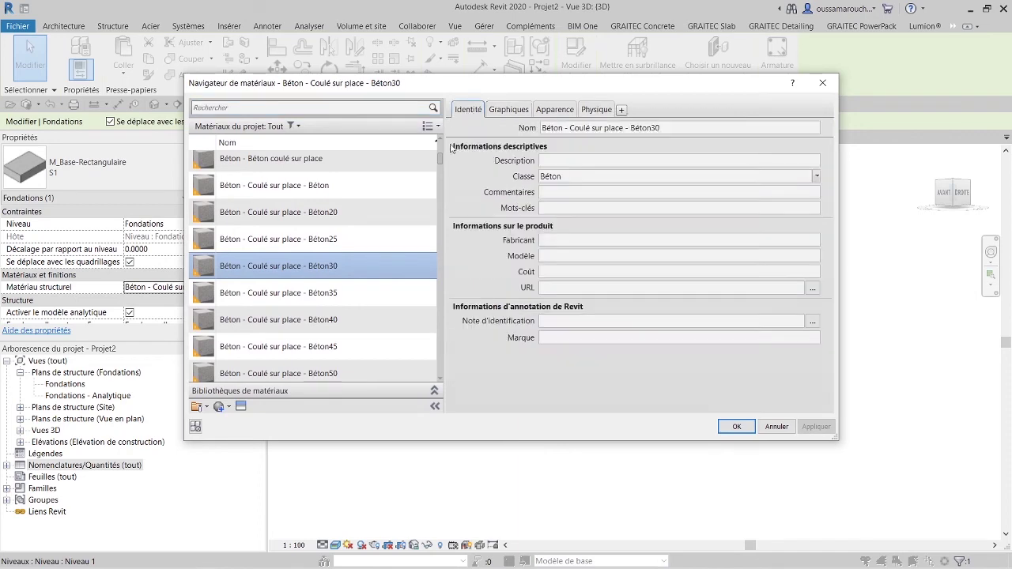
click(822, 83)
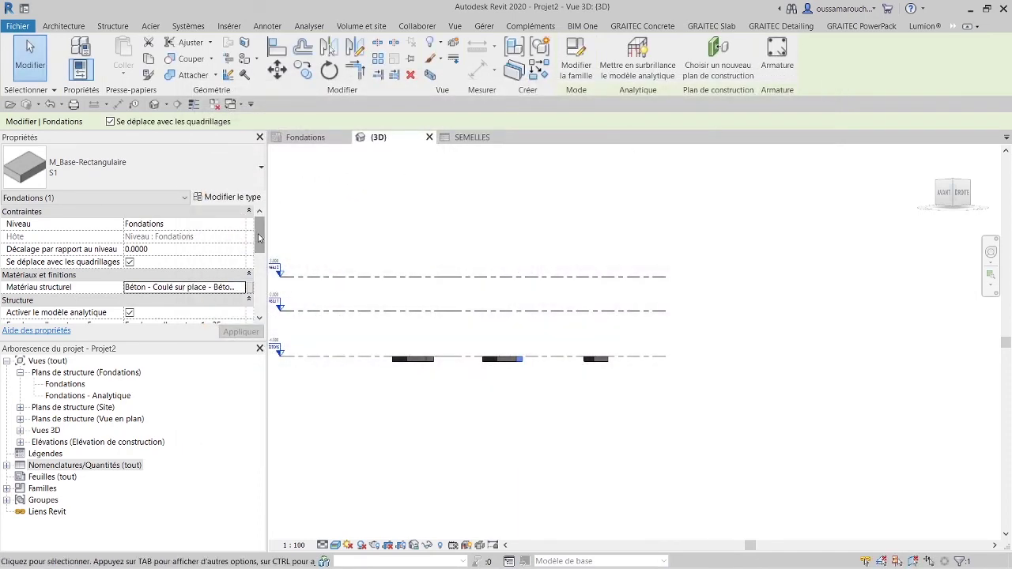
mouse_move(258, 237)
mouse_down()
mouse_move(253, 305)
mouse_move(256, 217)
mouse_up()
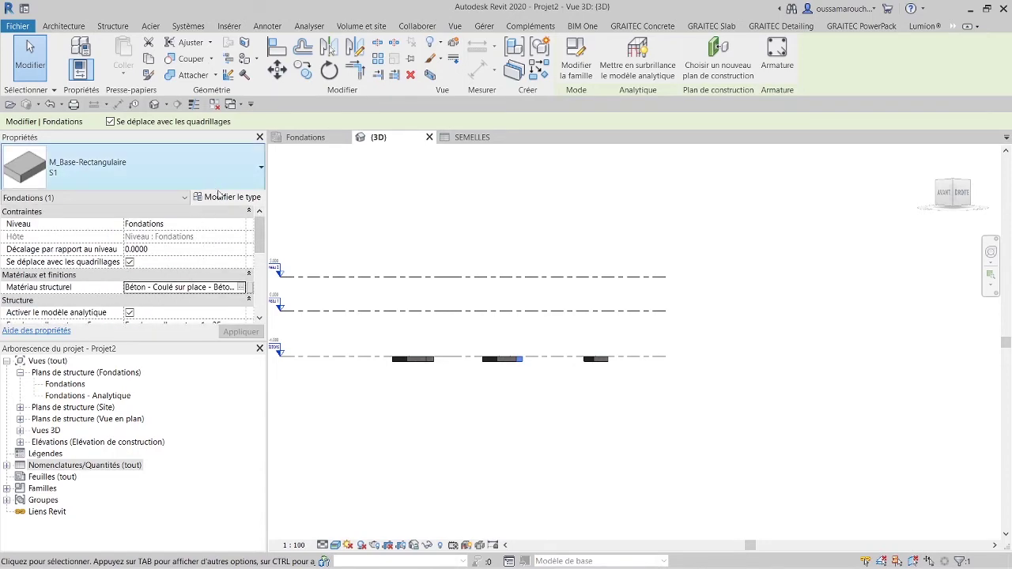
- Enter 20 in footing type S1's Coût type parameter and apply it
click(225, 197)
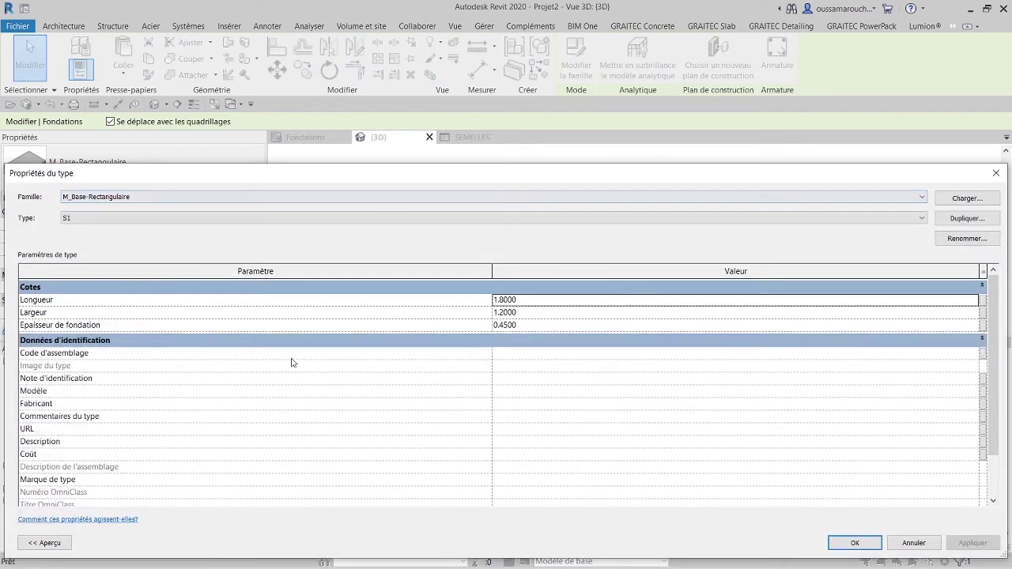
click(554, 453)
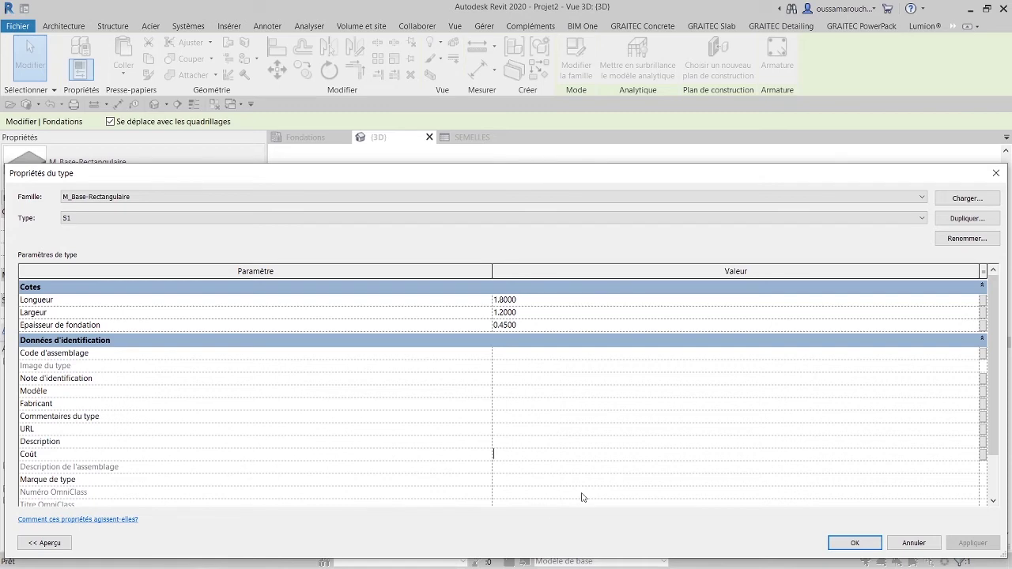
text(2)
key(Return)
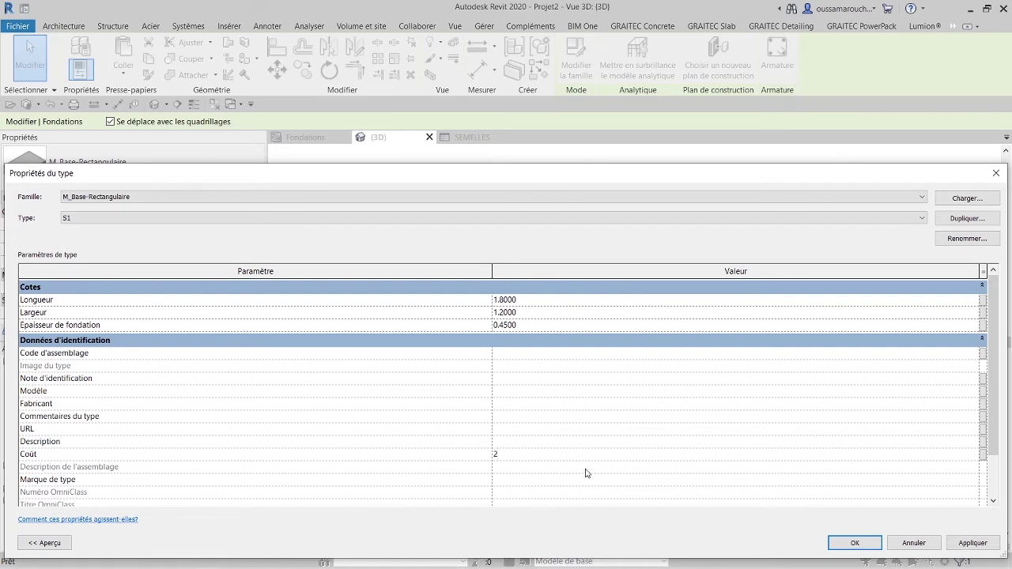
text(0)
click(973, 542)
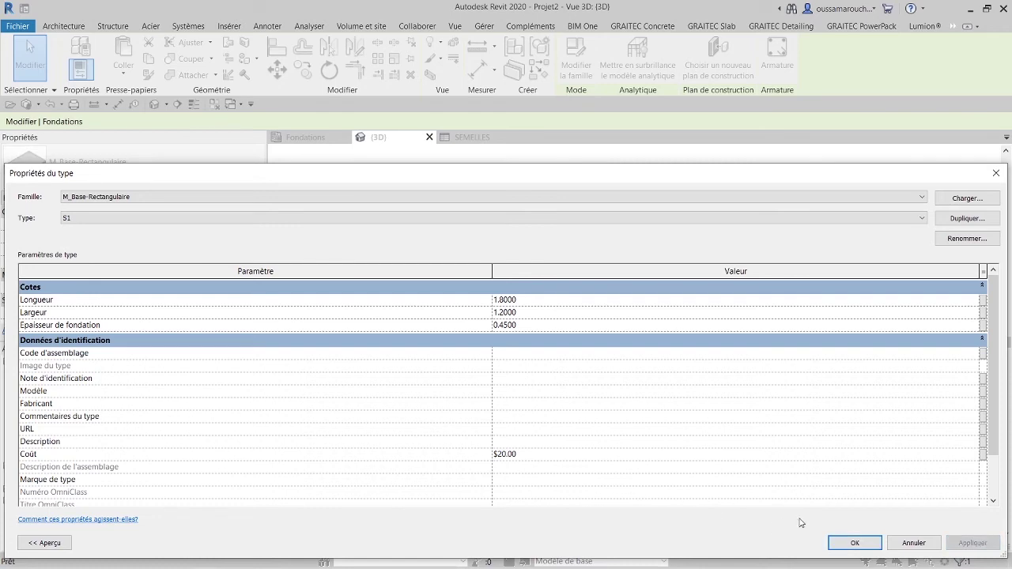
click(850, 542)
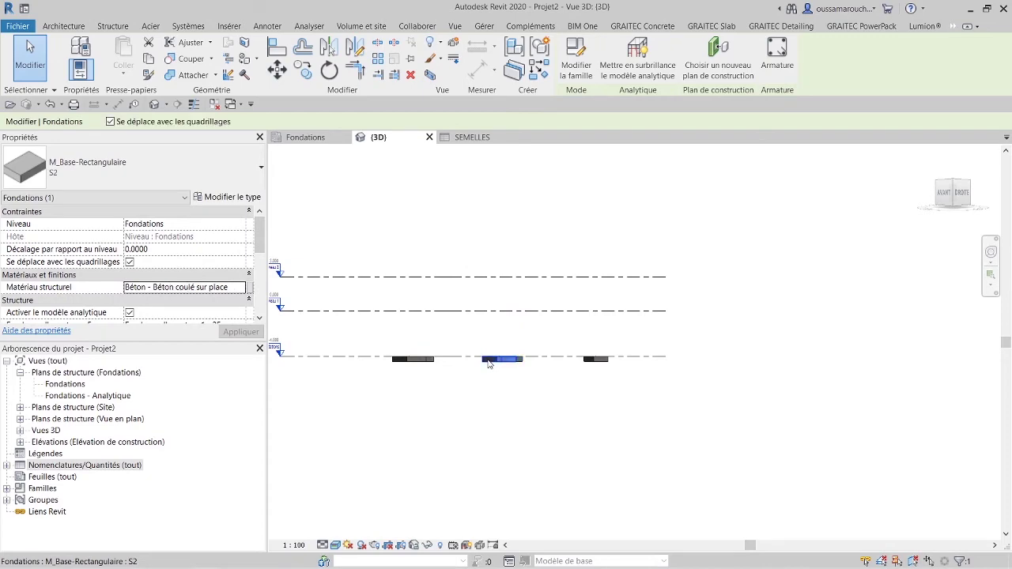
- Enter 28 in type S2's Coût parameter, apply it, then clear the selection
click(223, 197)
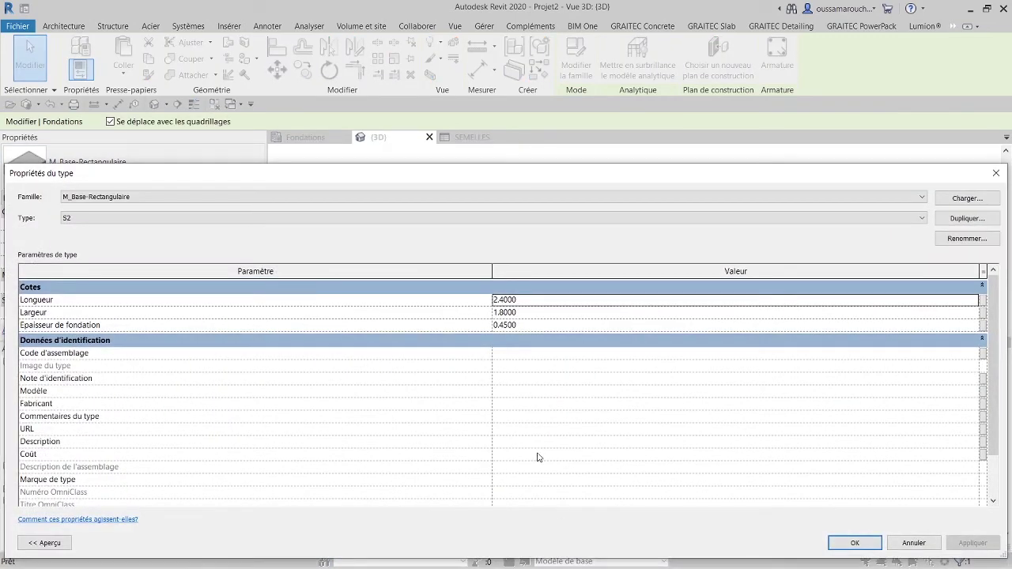
click(538, 454)
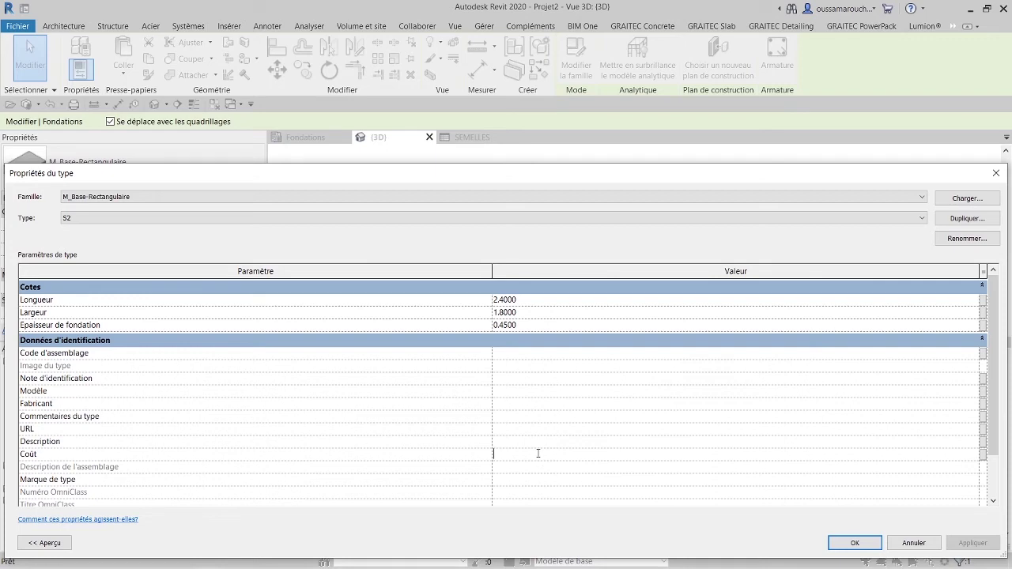
text(28)
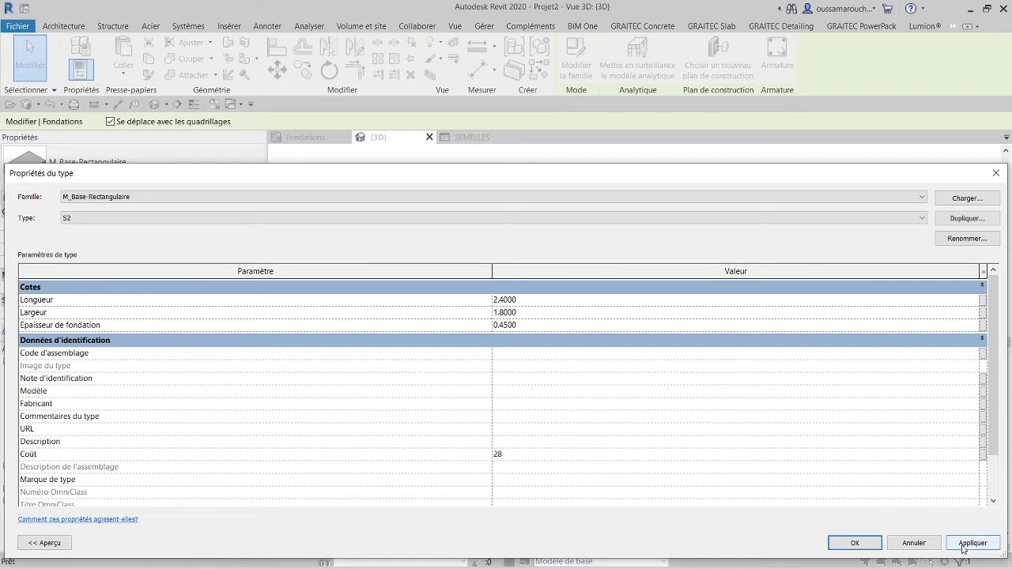
click(971, 543)
click(855, 543)
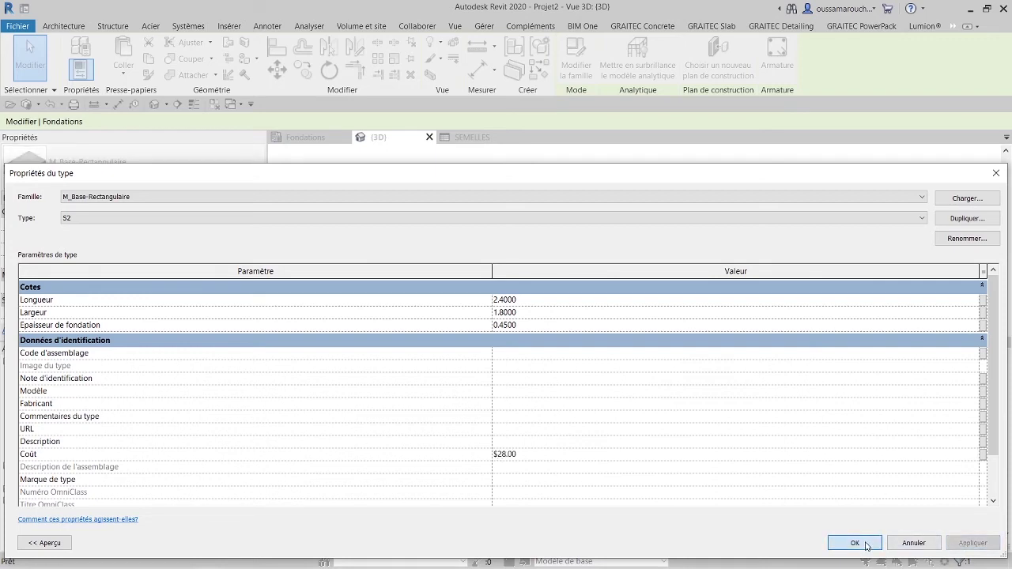
click(582, 446)
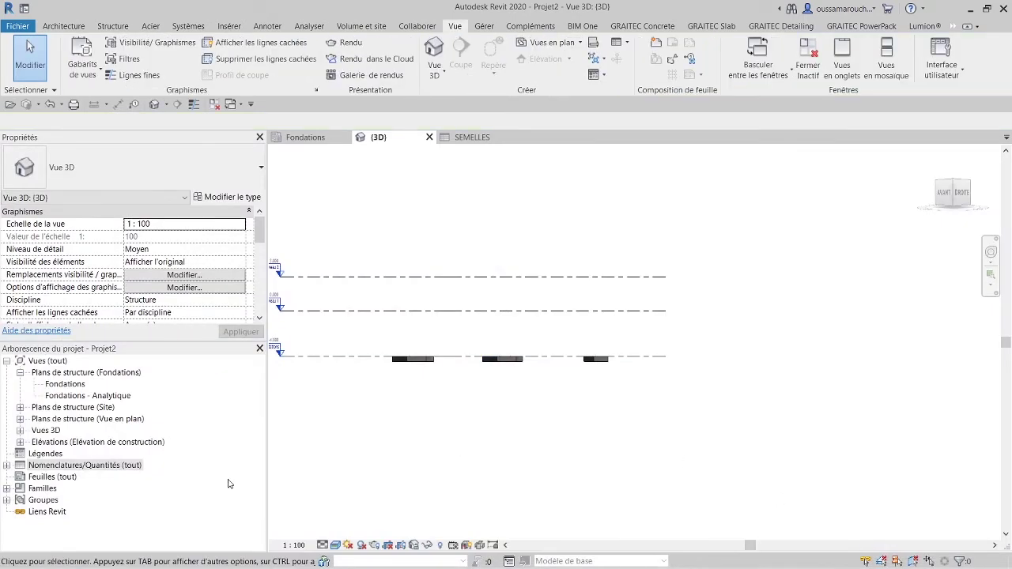
- Expand Nomenclatures/Quantités in the Project Browser and open the SEMELLES schedule
click(7, 465)
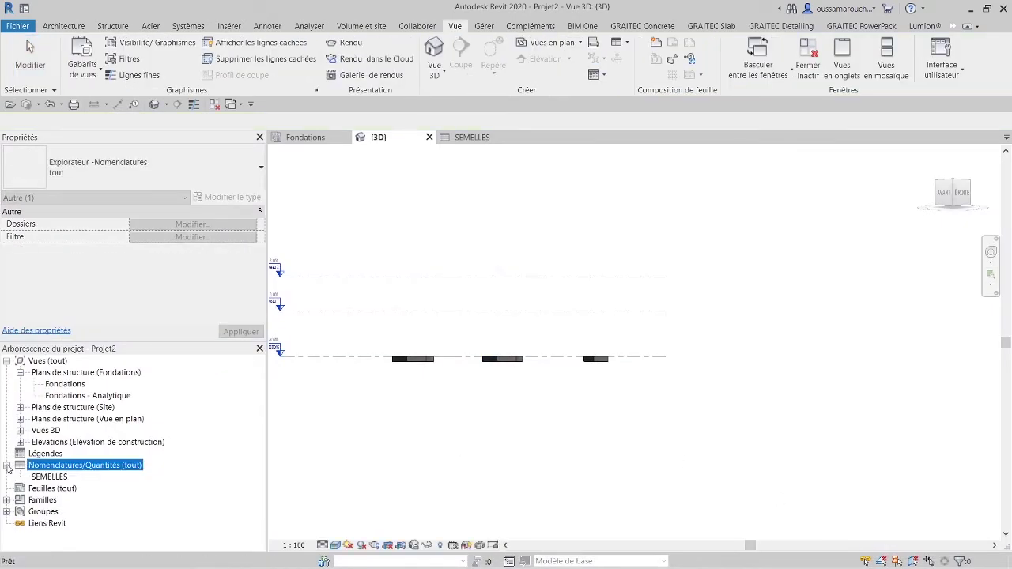
double_click(61, 477)
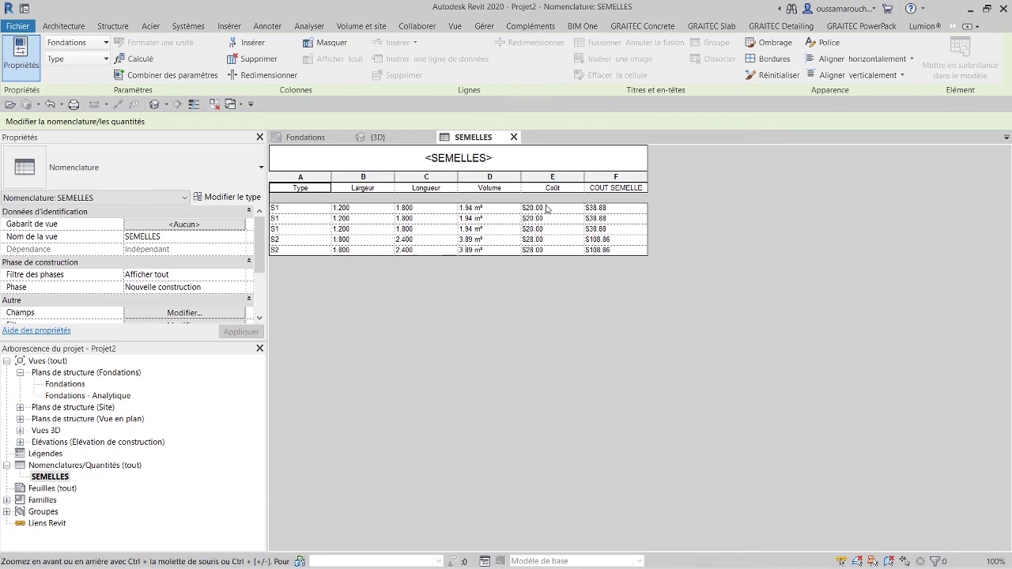
- Insert a Niveau field column into the SEMELLES schedule, then return to the Fondations plan view
click(619, 177)
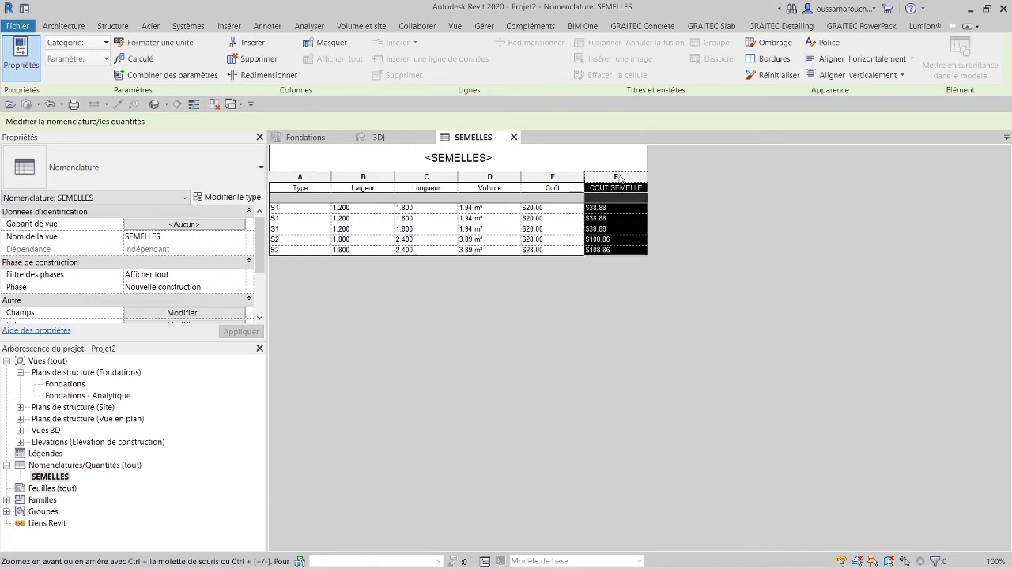
right_click(619, 179)
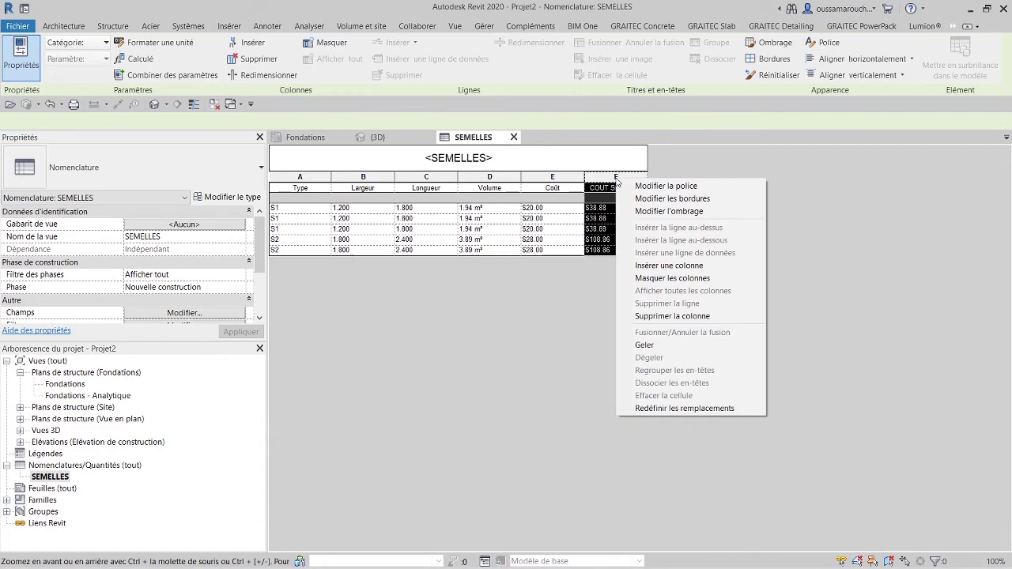
click(669, 267)
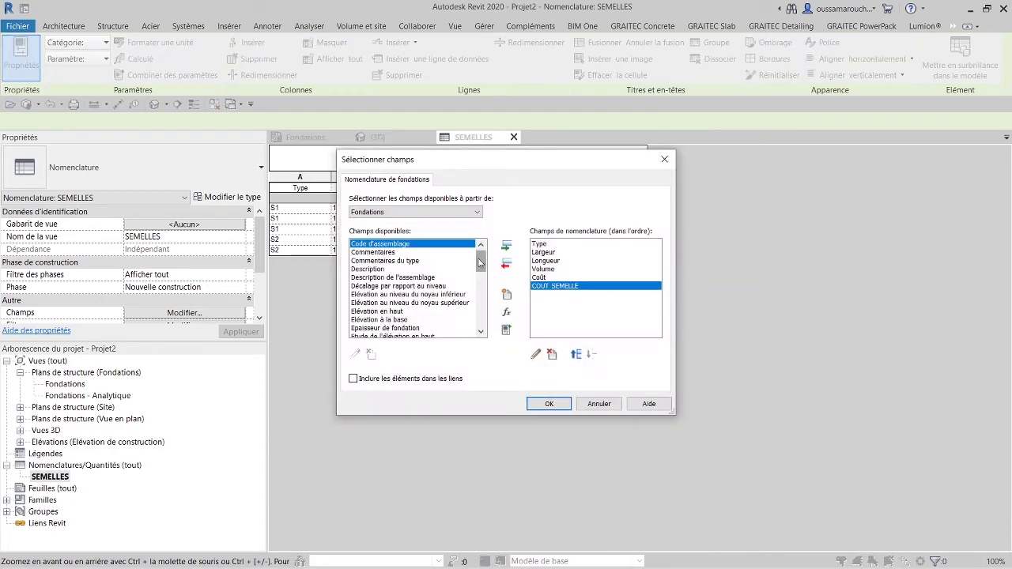
scroll(471, 329, down, 5)
scroll(473, 333, down, 5)
drag(481, 317, 481, 297)
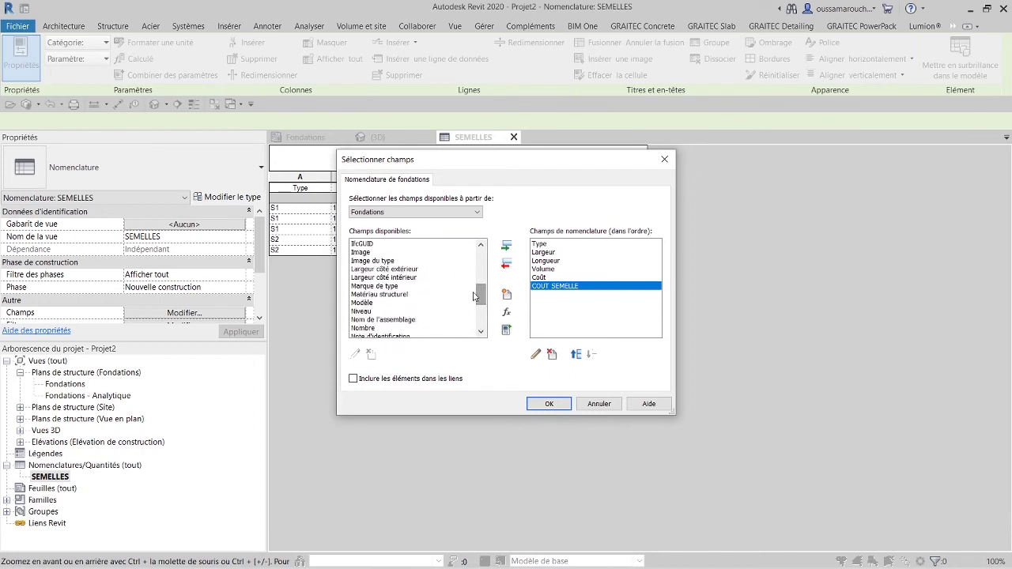
click(362, 313)
click(506, 246)
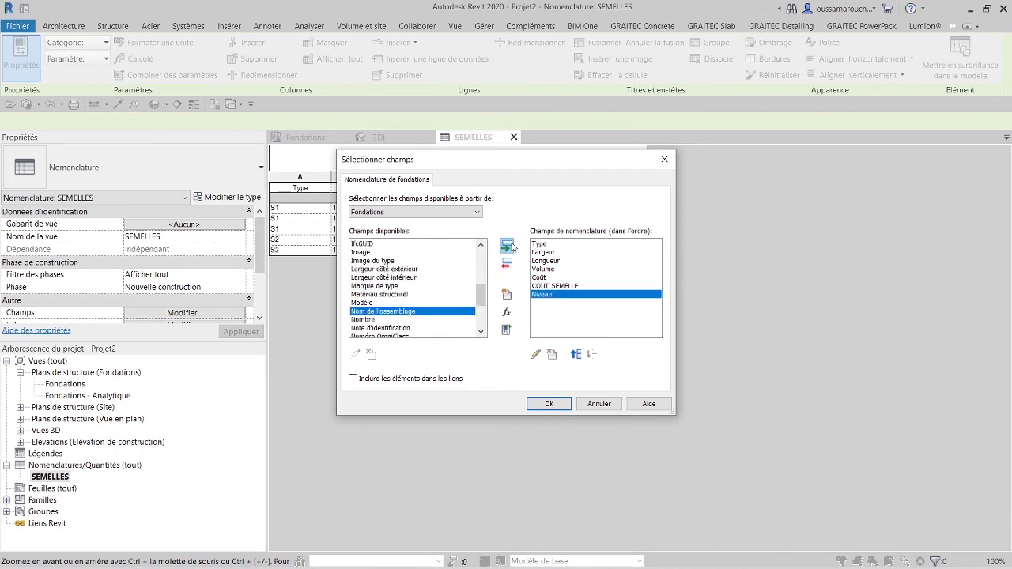
click(549, 404)
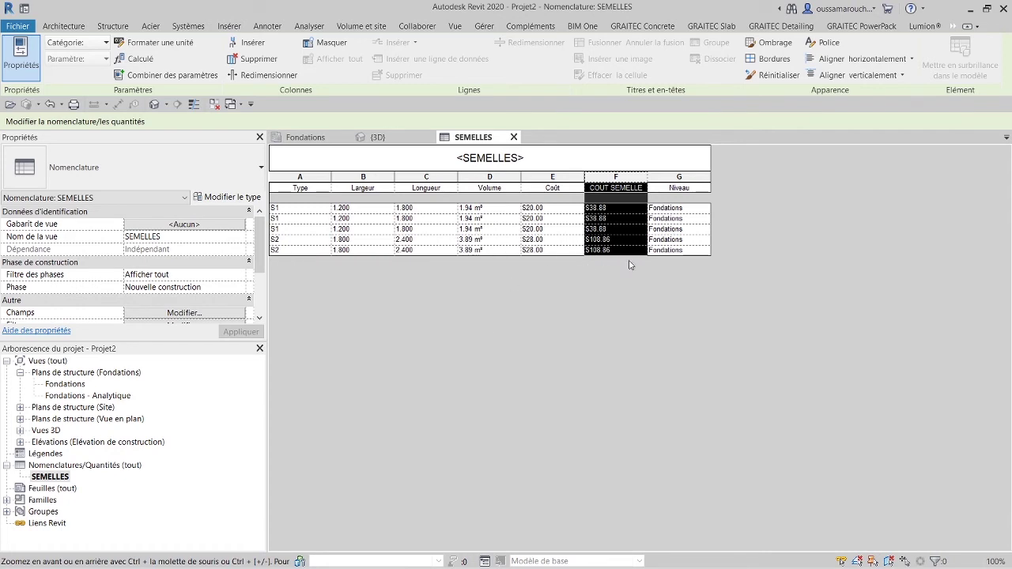
click(317, 141)
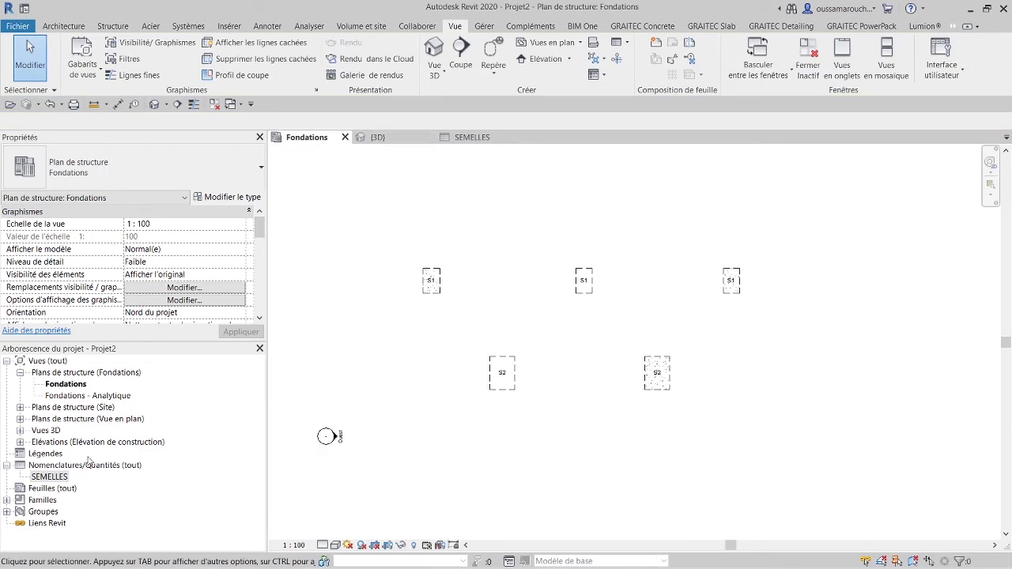
- Create a new schedule for the Fondations category
right_click(87, 468)
click(198, 322)
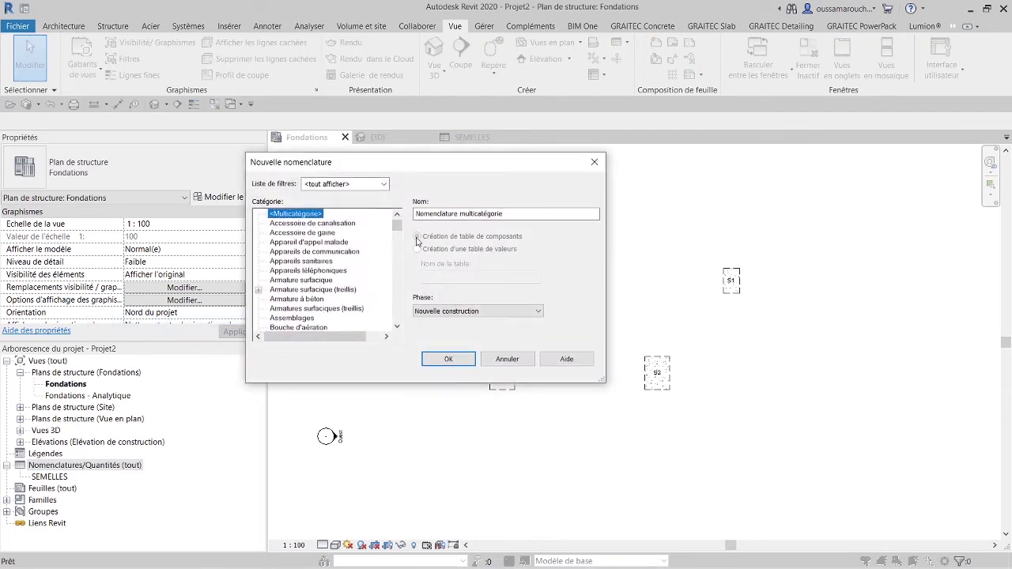
key(f)
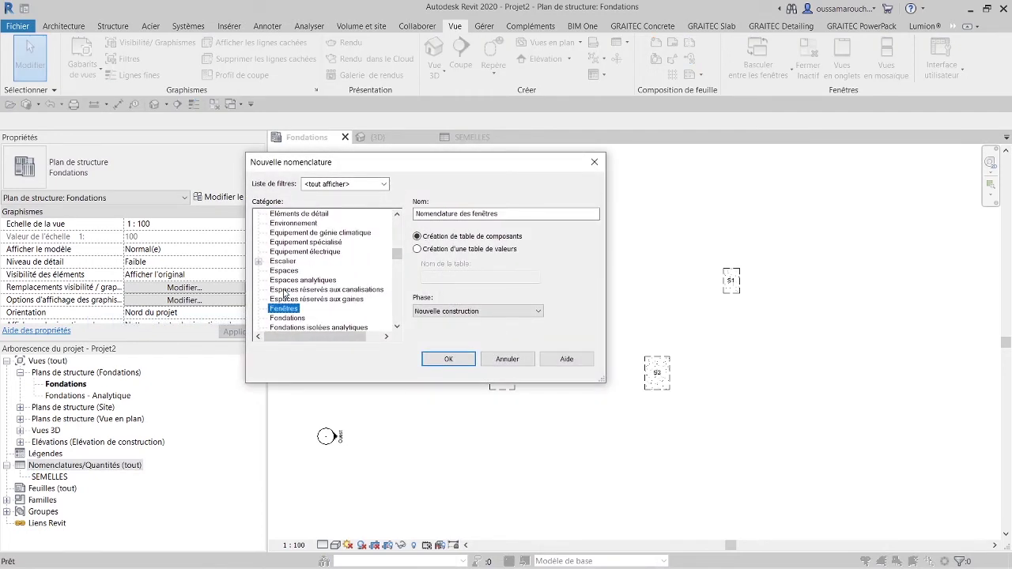
key(Down)
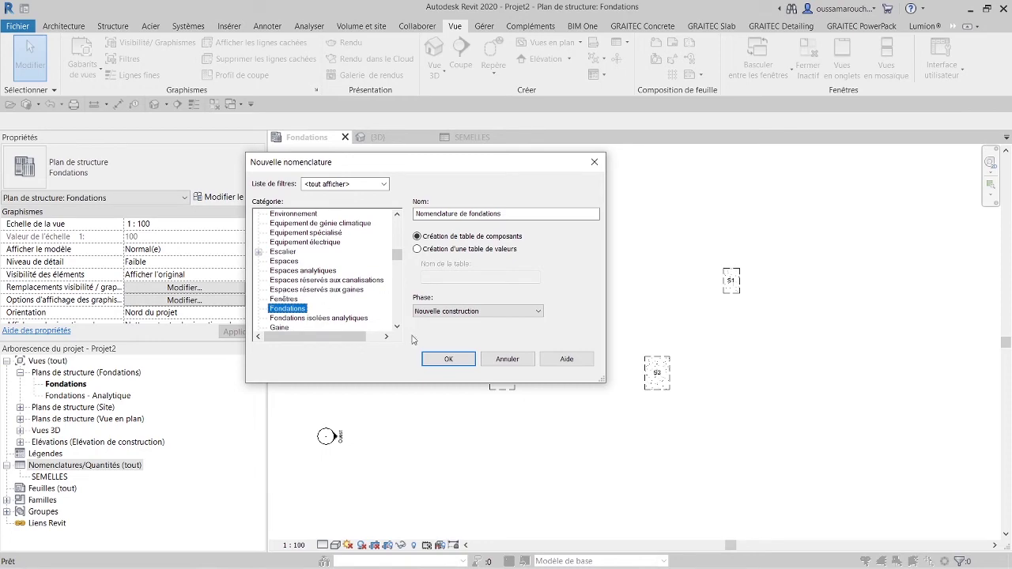
click(444, 361)
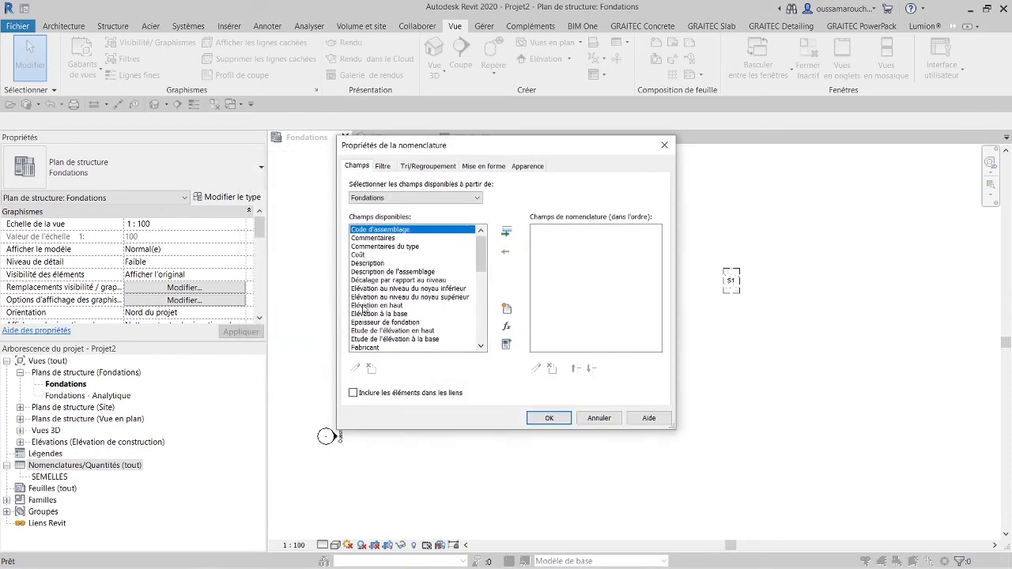
- Add the Coût and Volume fields to the new schedule
click(366, 256)
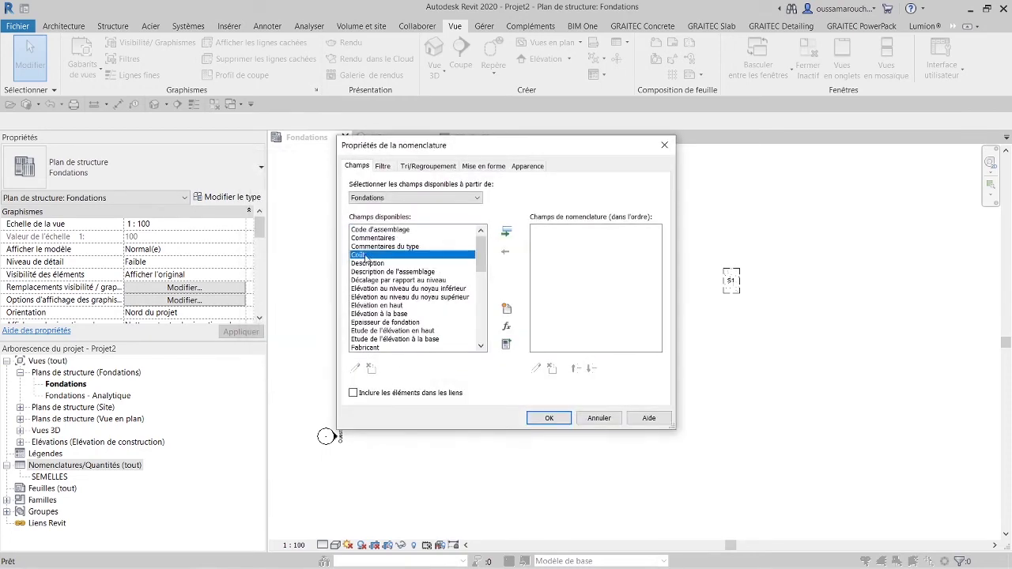
click(504, 232)
click(389, 314)
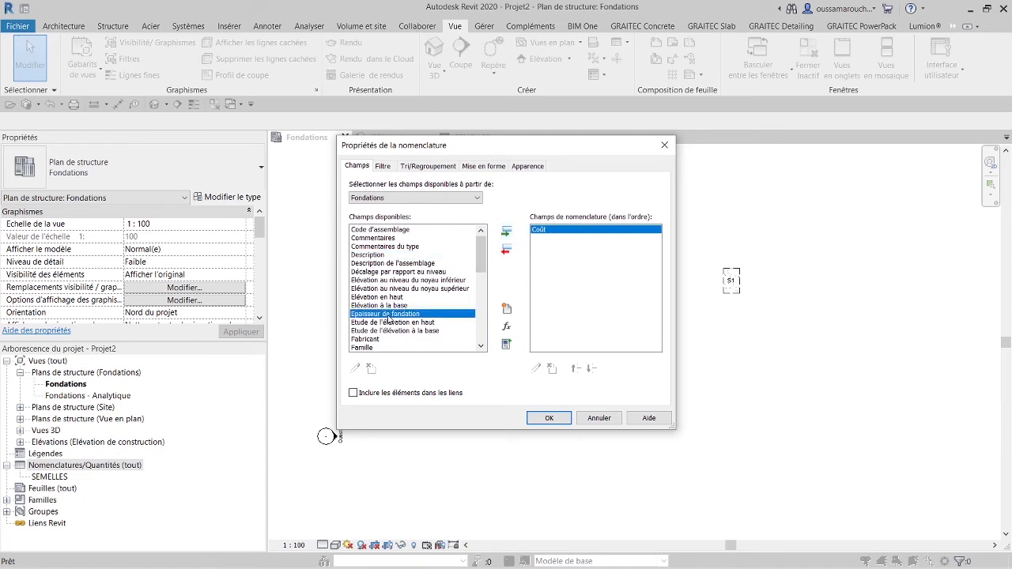
key(End)
click(506, 232)
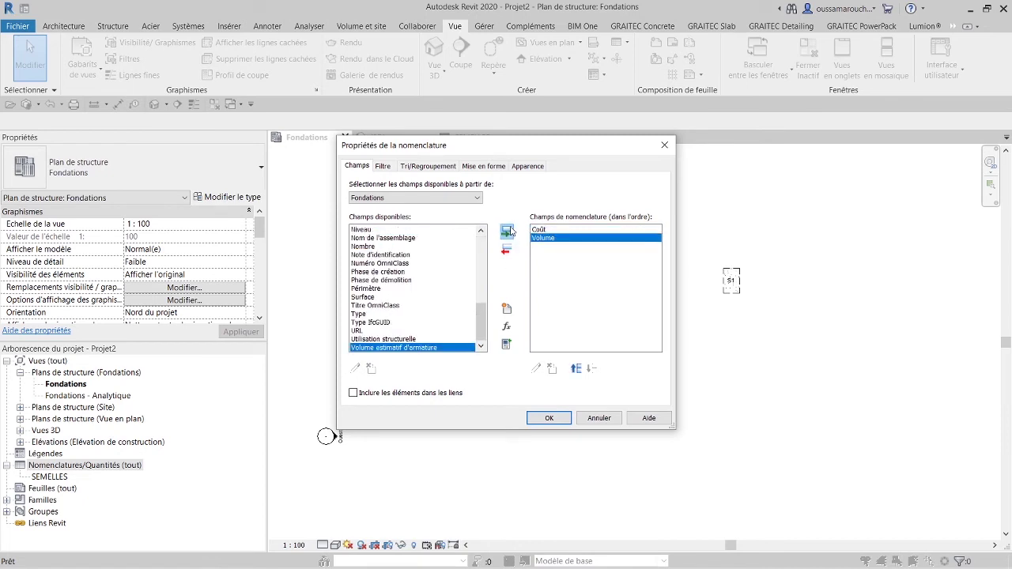
click(507, 326)
- Define the calculated field COUT SEMELLE as Coût*Volume with type Devise
text(C)
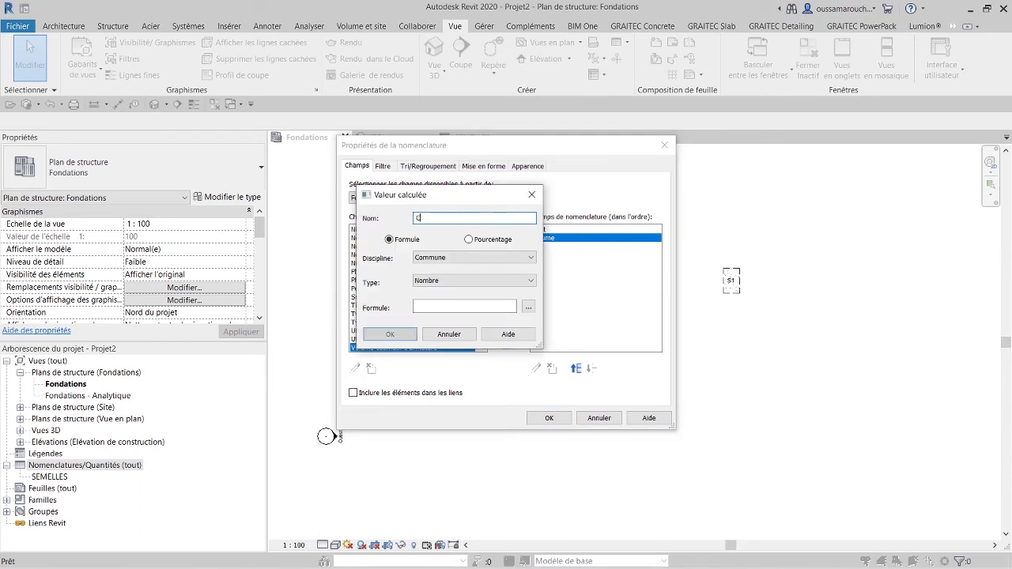
text(OUT SEMELLE)
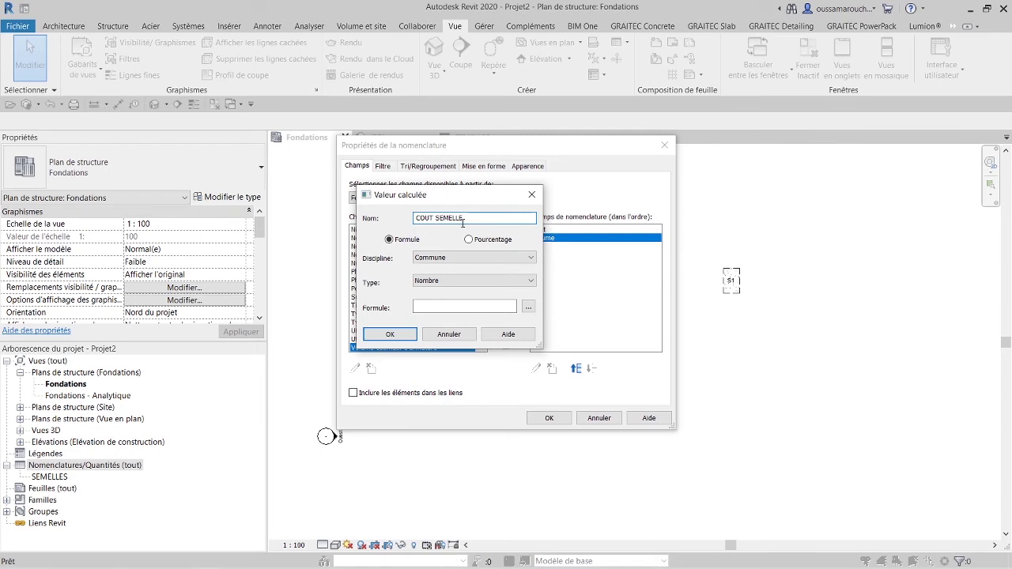
click(528, 307)
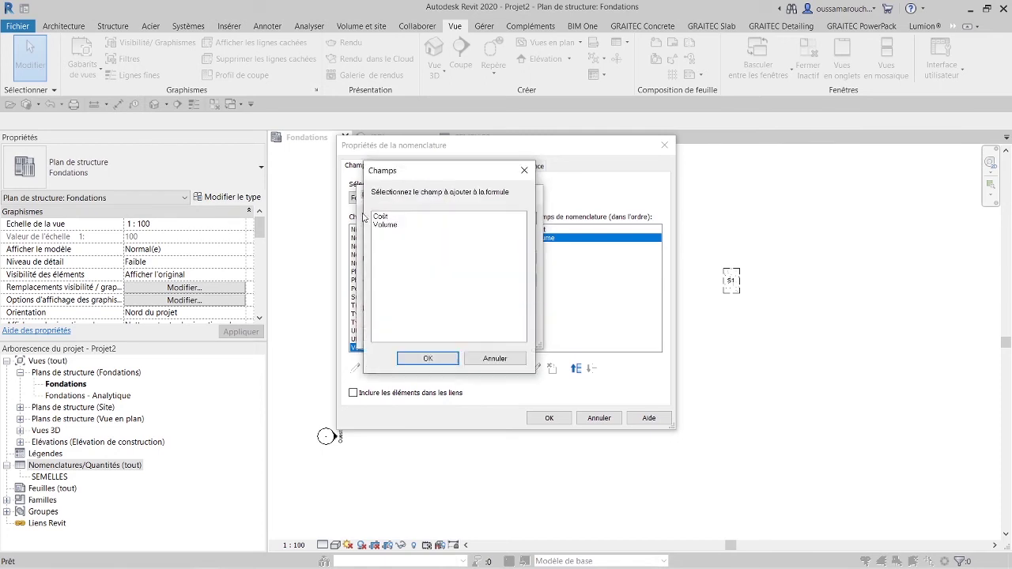
click(390, 218)
double_click(391, 218)
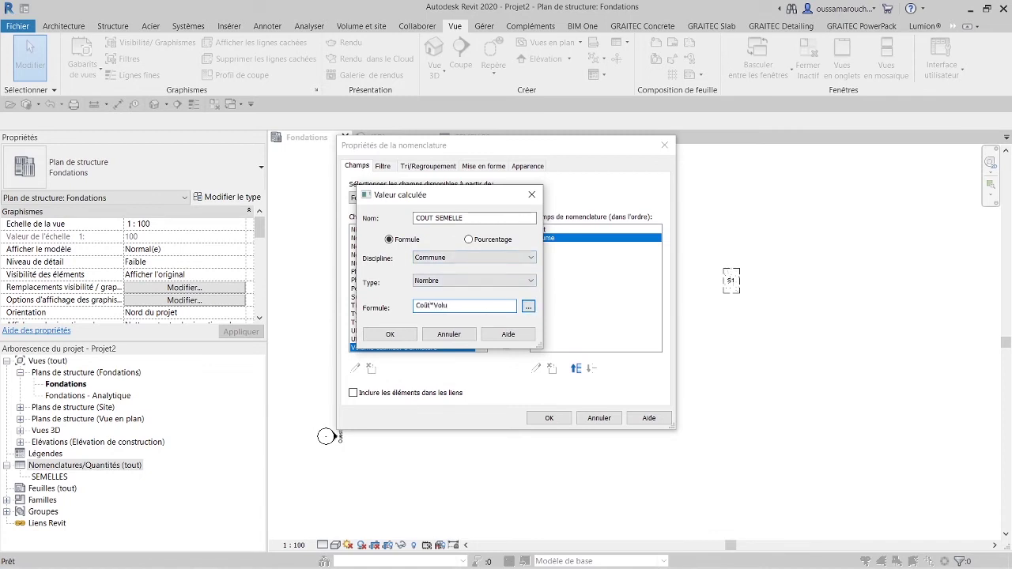
text(me/1)
click(482, 281)
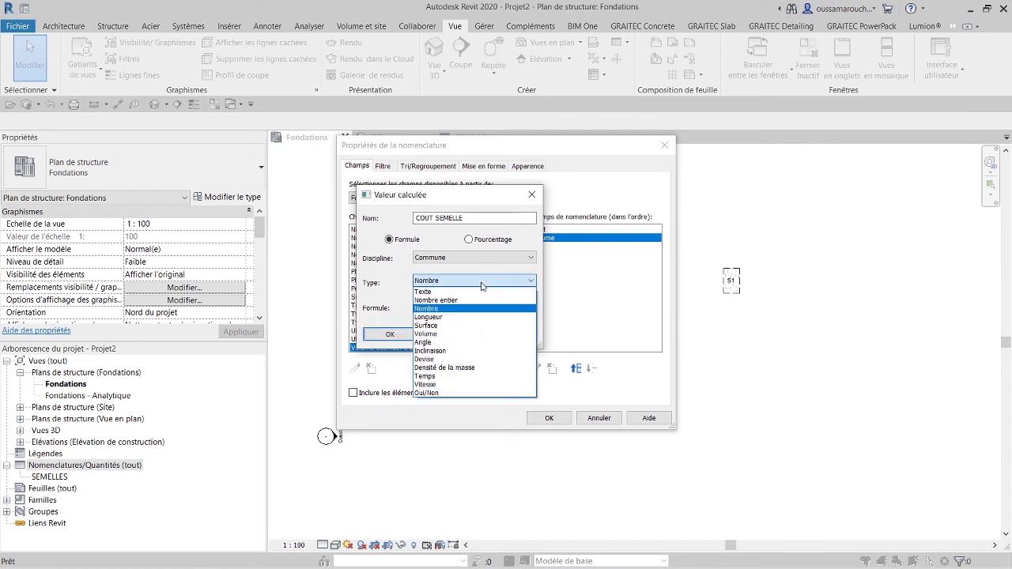
click(455, 360)
click(391, 334)
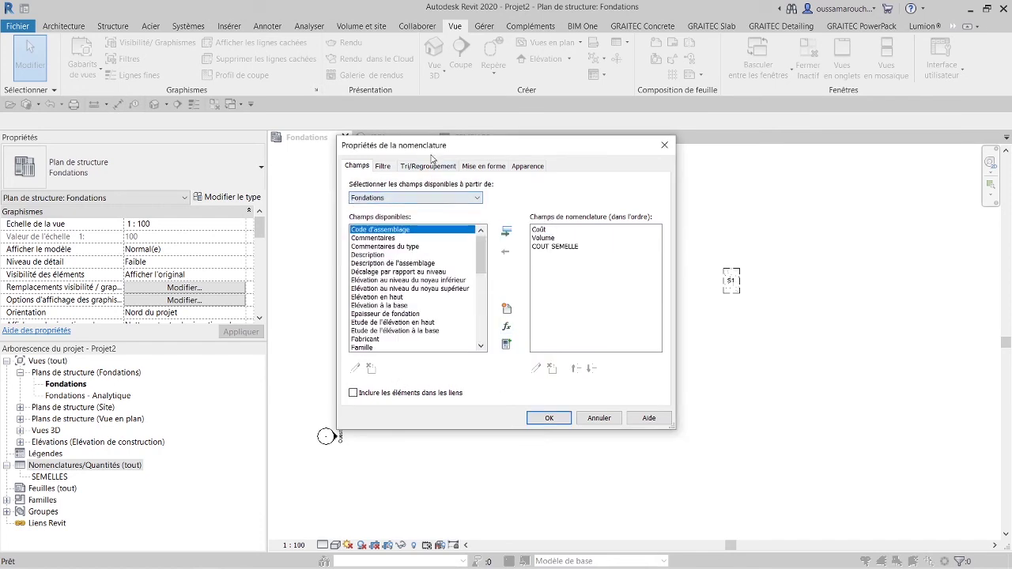
- Enable grand totals and right-align COUT SEMELLE with its totals calculated
click(430, 166)
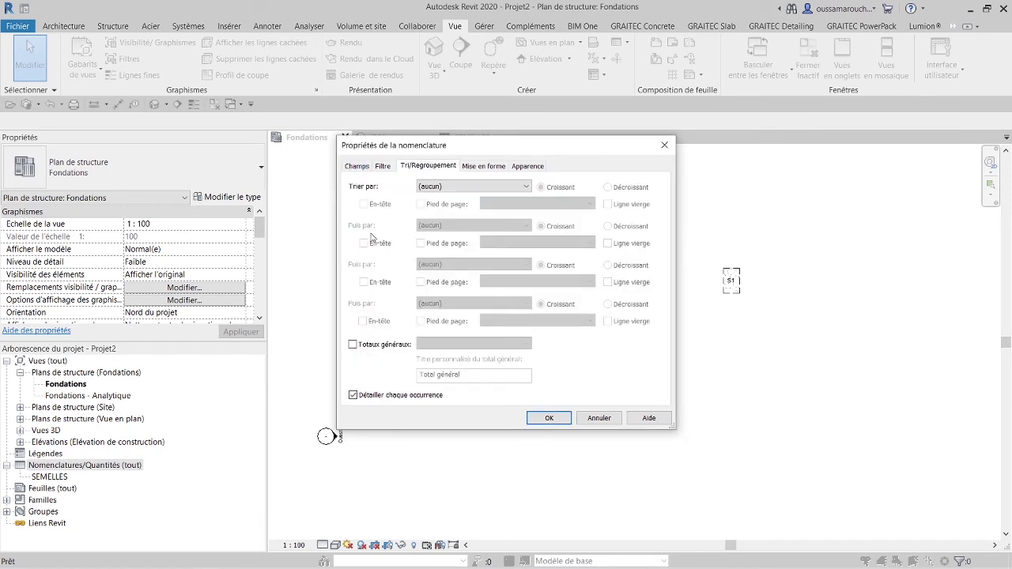
click(354, 346)
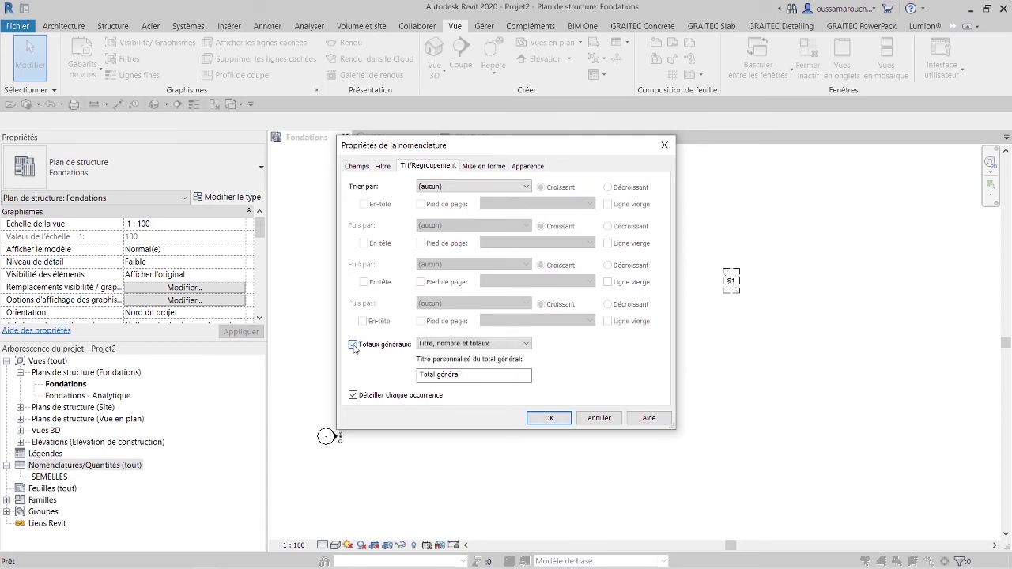
click(497, 169)
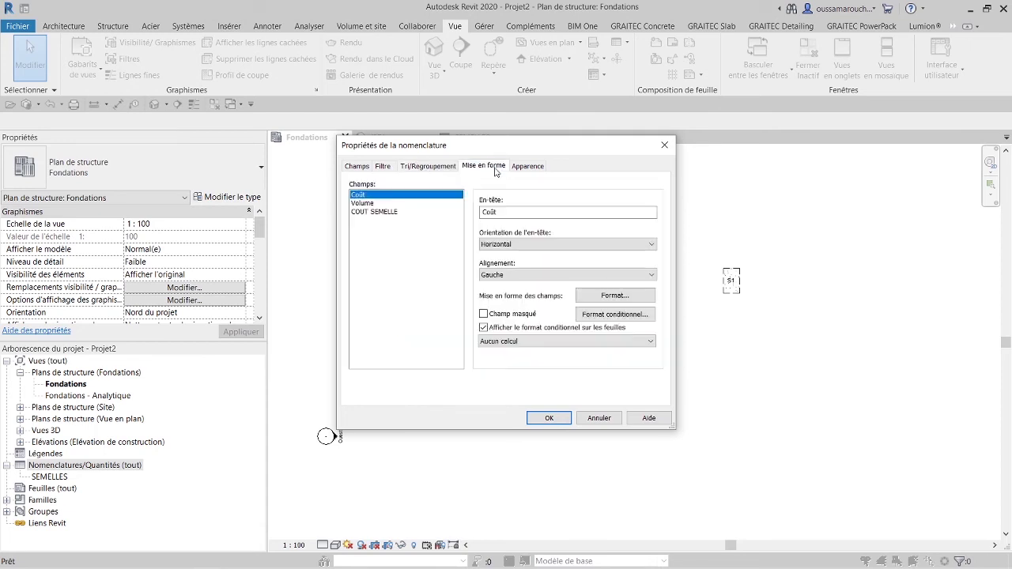
click(378, 212)
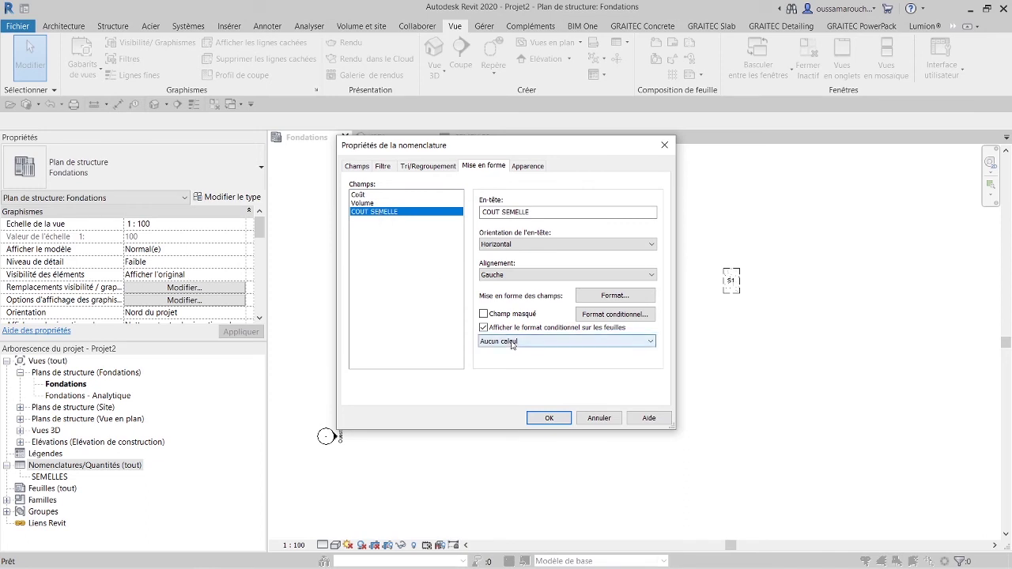
click(527, 276)
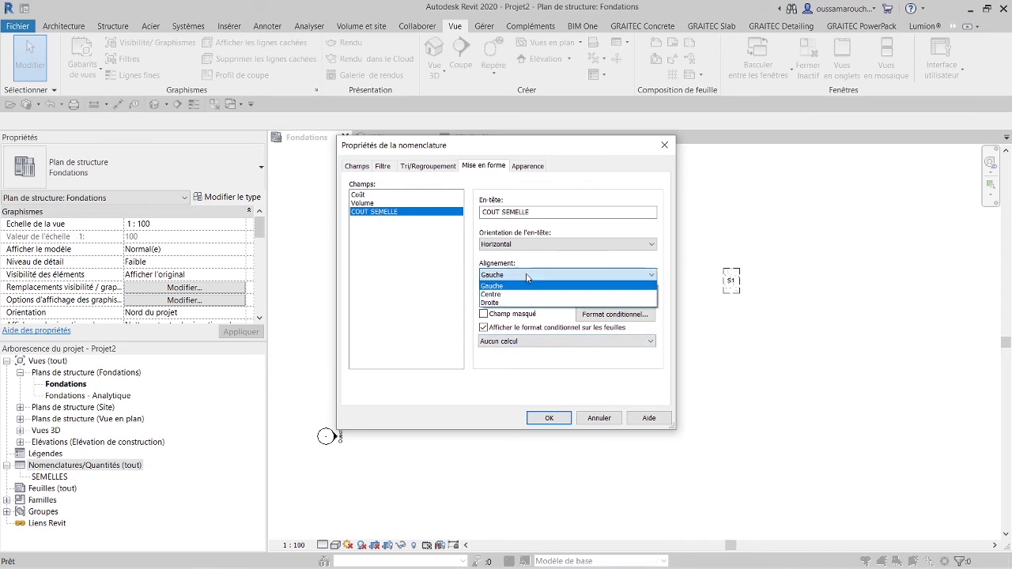
click(500, 304)
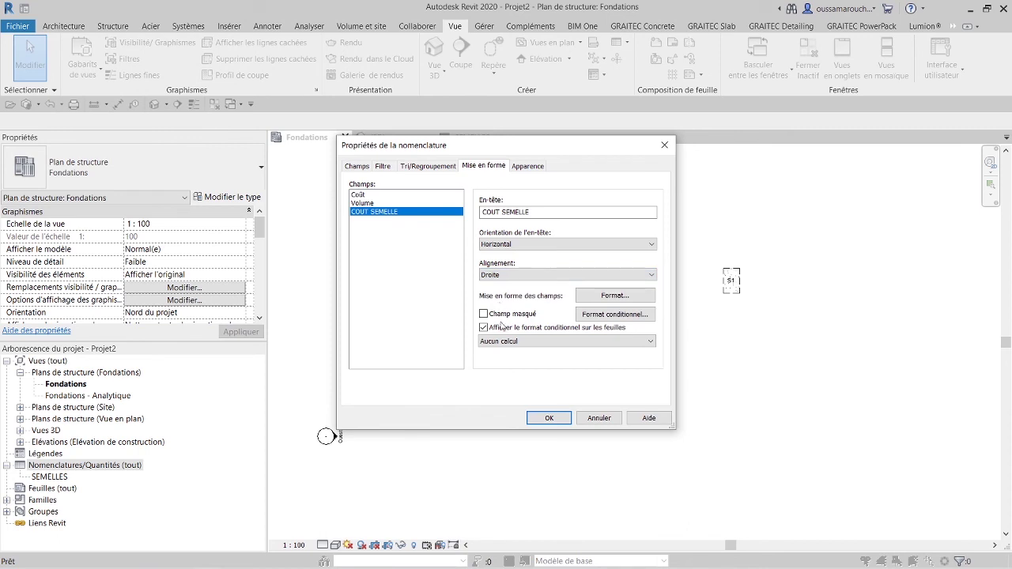
click(518, 343)
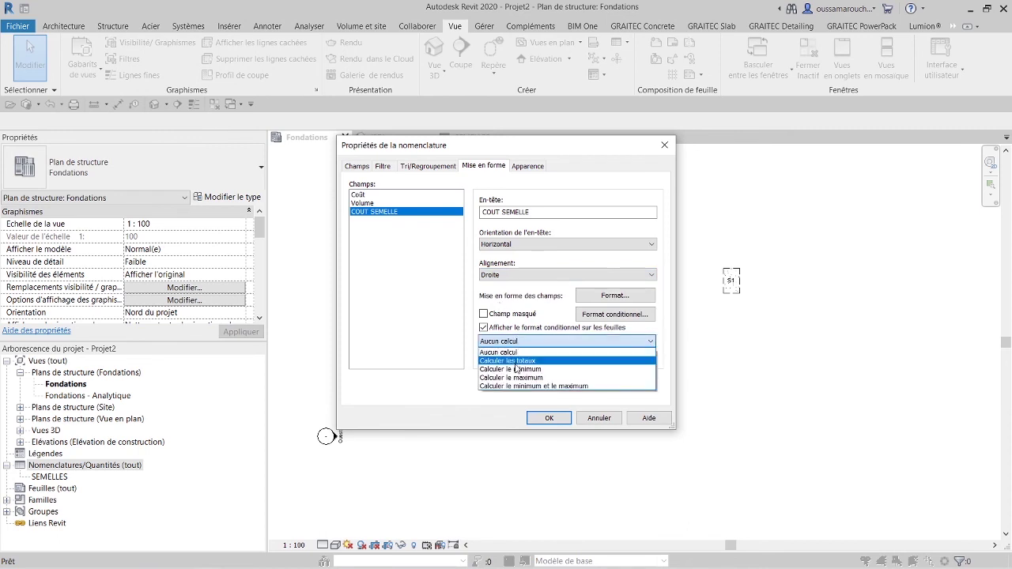
click(514, 363)
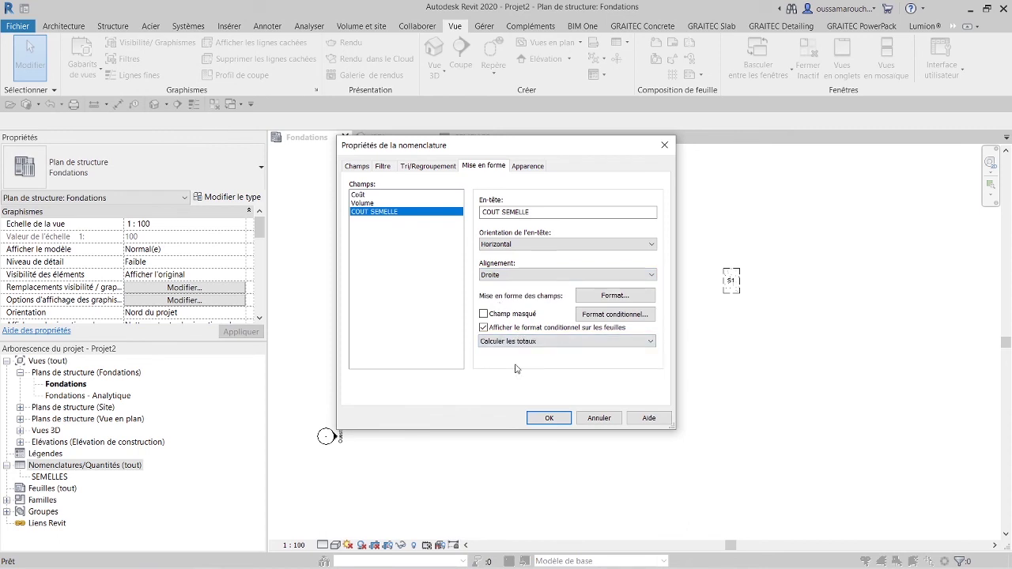
click(548, 418)
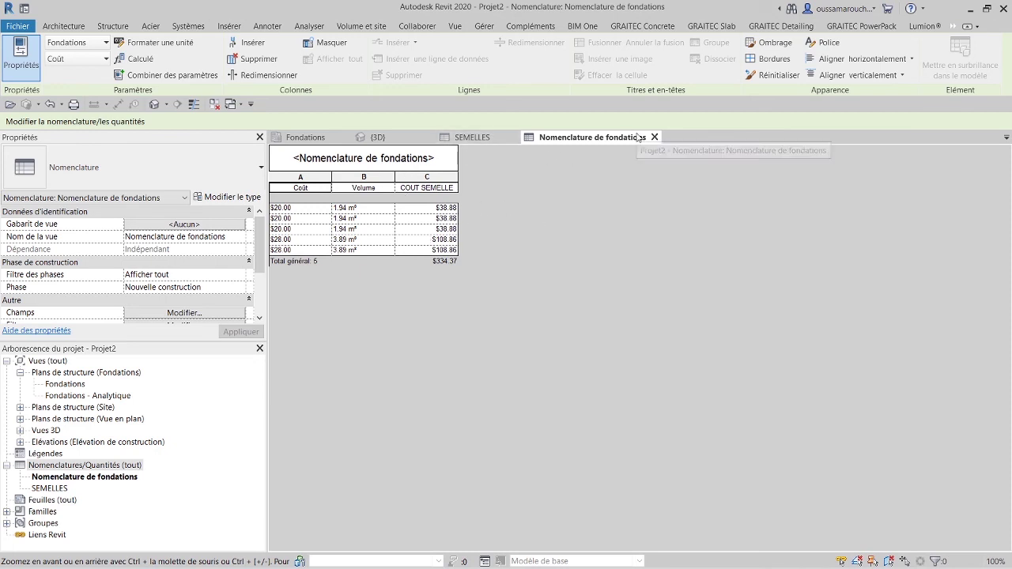
- Switch to the BIM One ribbon tab to show its add-in tools
click(583, 27)
click(529, 327)
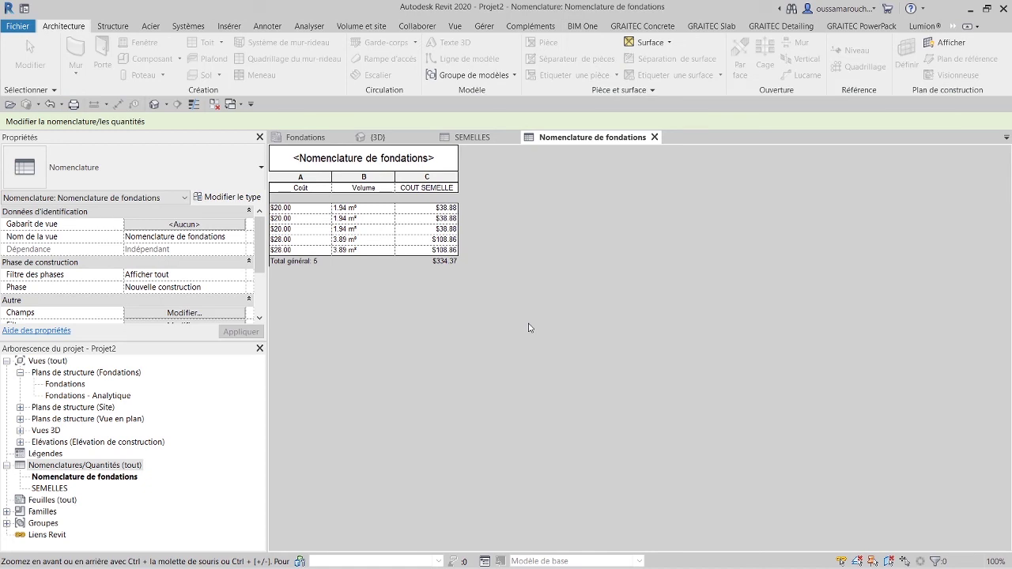
click(581, 28)
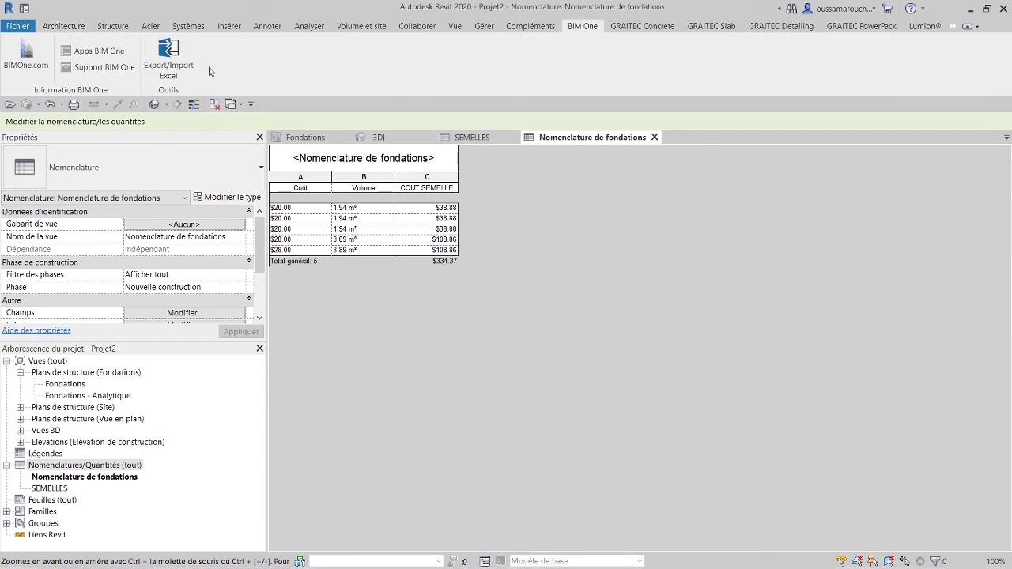
- Export both Nomenclature de fondations and SEMELLES schedules via BIM One to Projet2_Schedules.xlsx on the desktop
click(162, 54)
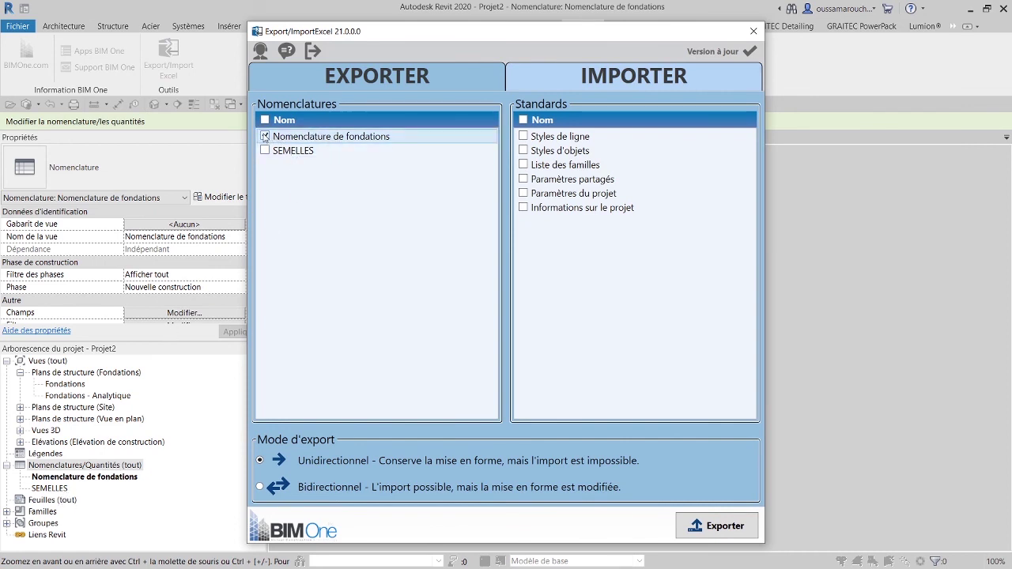
click(265, 136)
click(266, 151)
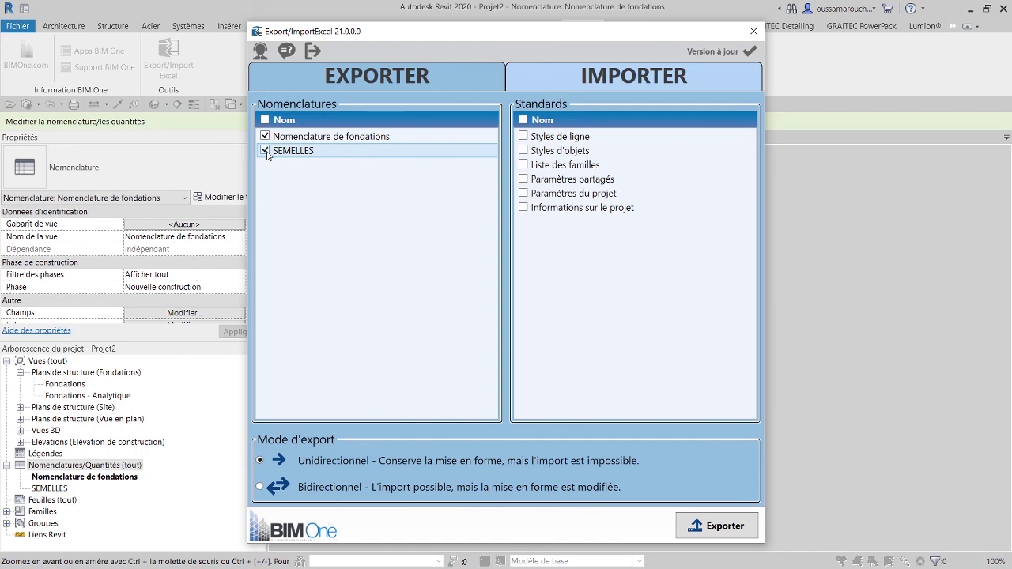
click(705, 528)
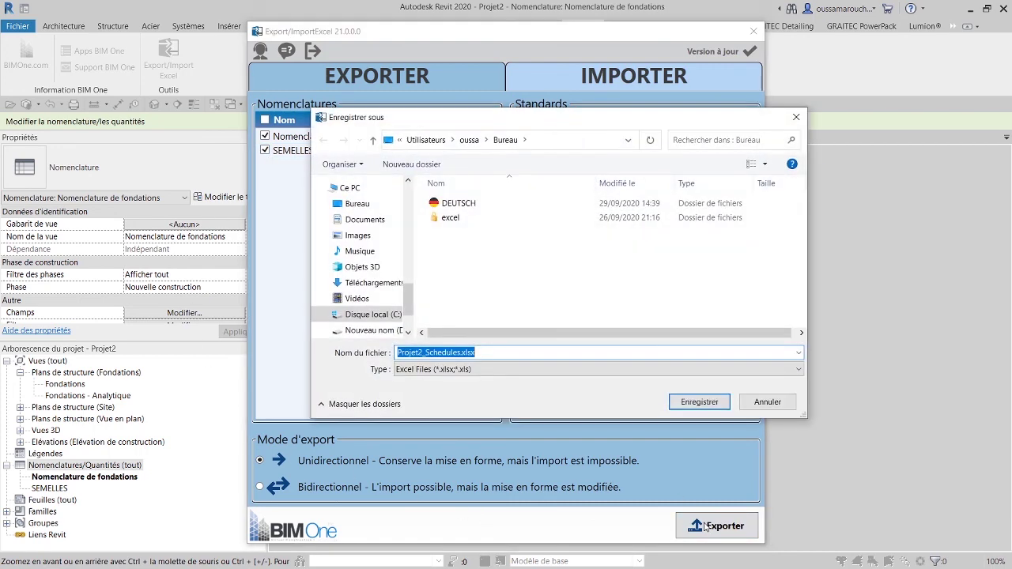
click(699, 402)
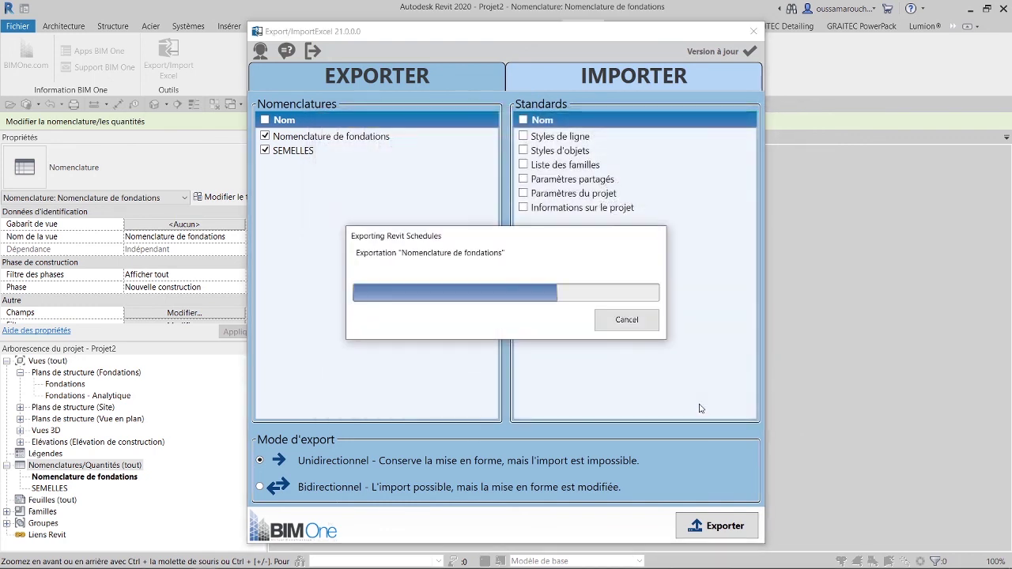
click(582, 320)
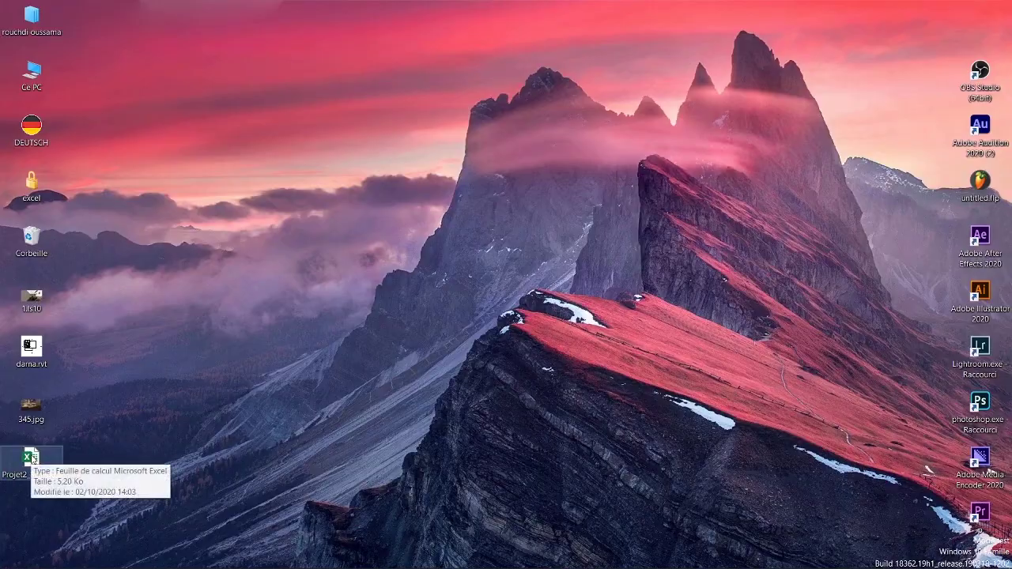
- Open Projet2_Schedules.xlsx from the desktop and show the Nomenclature de fondations sheet totalling $334.37
double_click(29, 457)
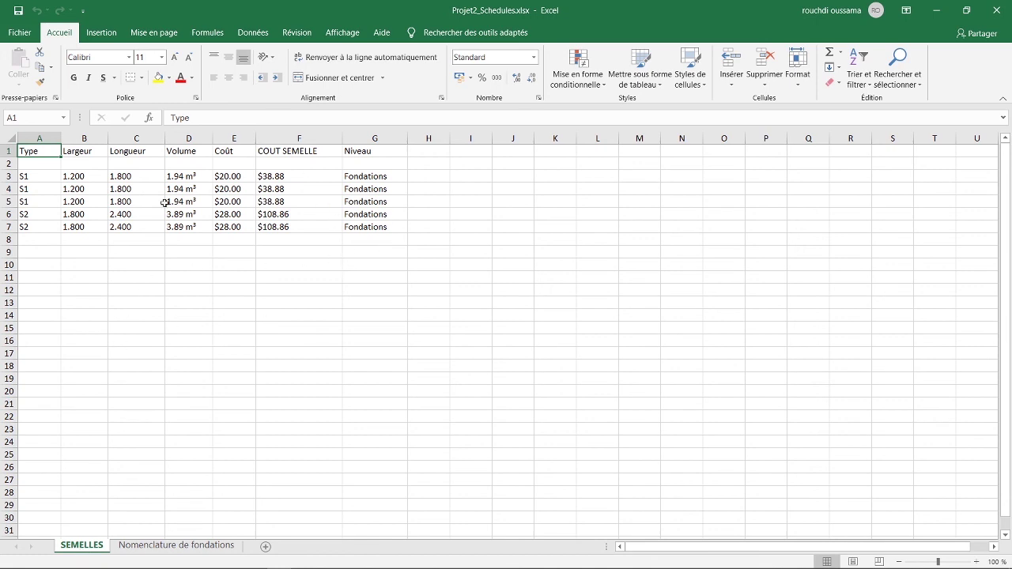
click(173, 545)
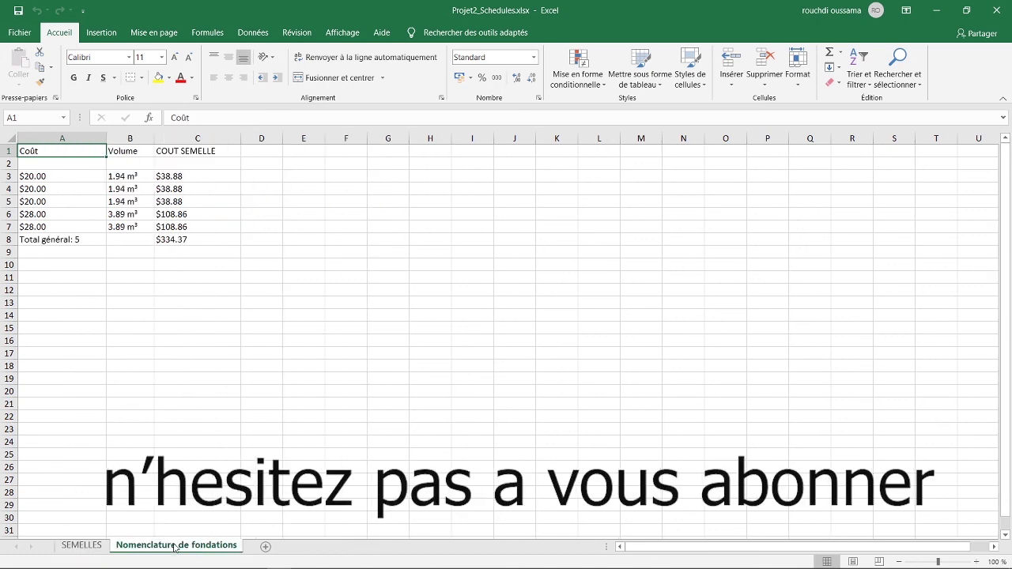